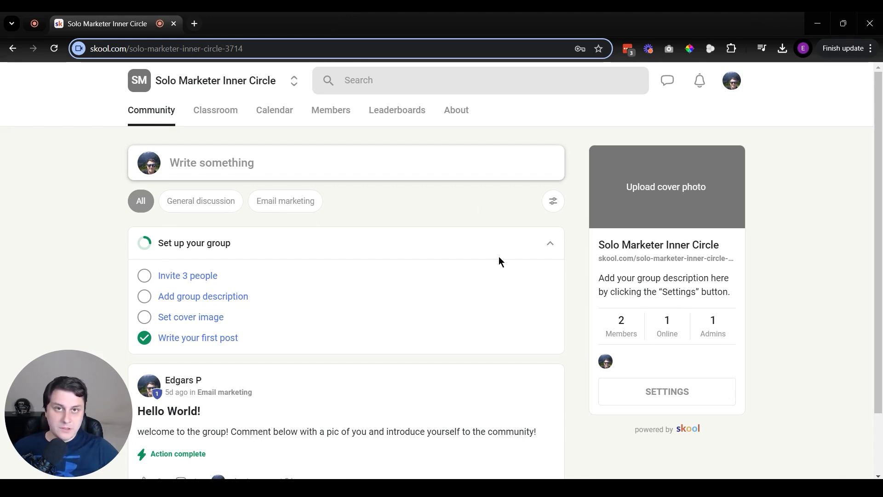
Start a new course in the group's classroom and name it "Funnel Builder Bundle"
click(213, 110)
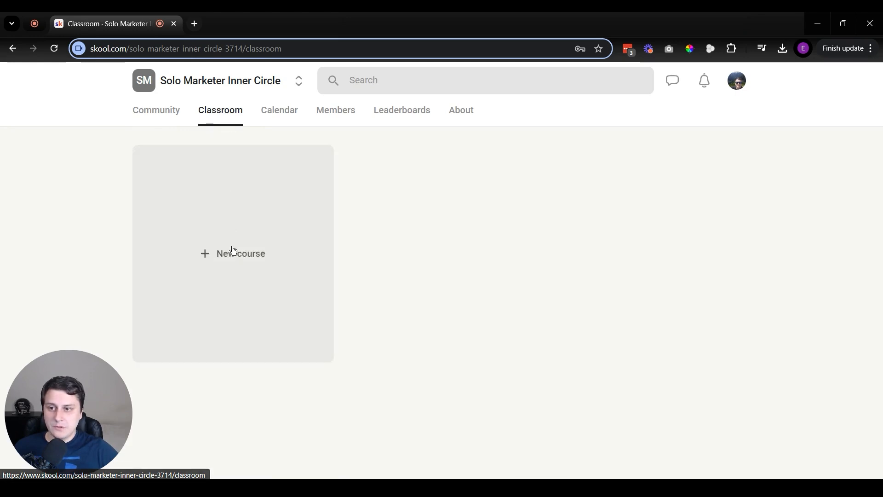
click(276, 266)
click(302, 136)
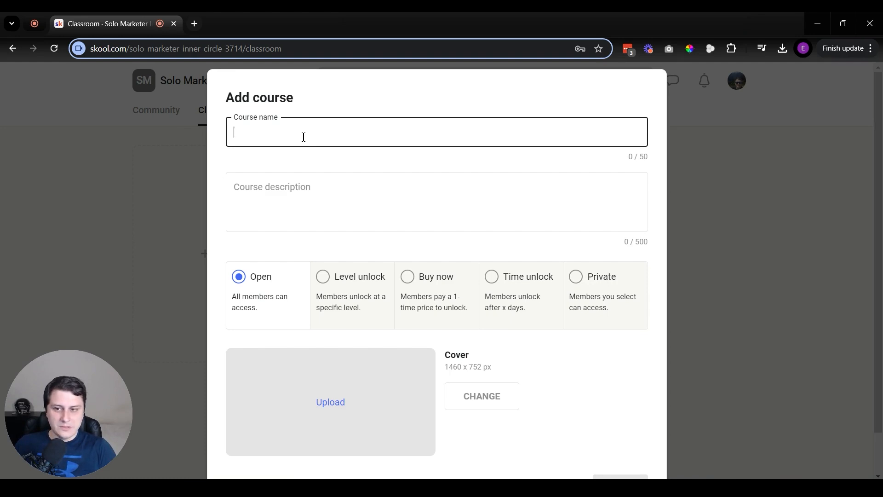
text(Fun)
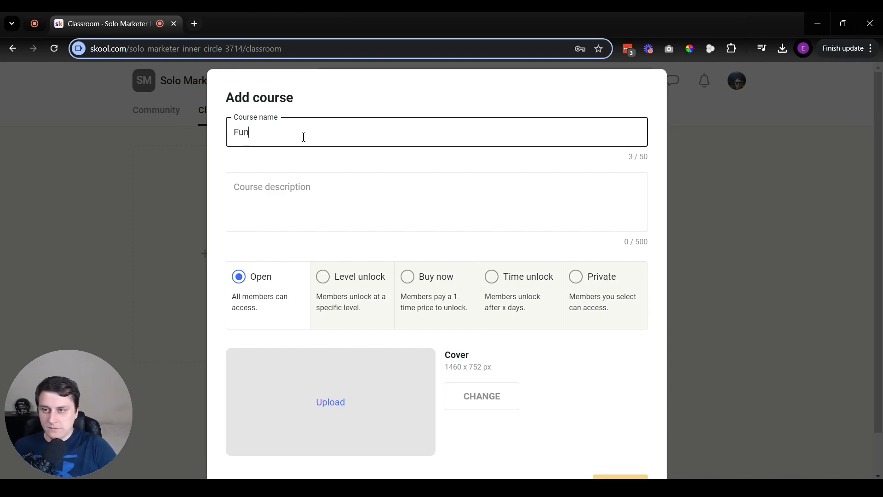
text(nel Builder Bundle)
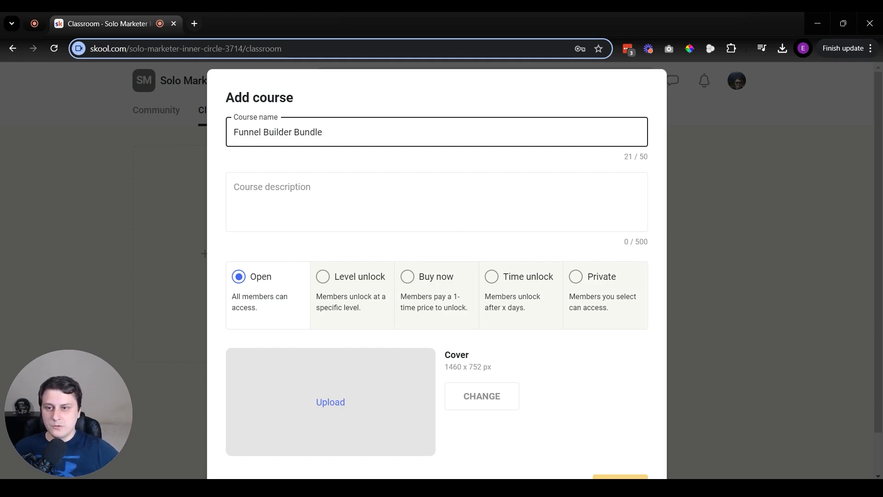
Describe the course as "Get access to my best-performing funnels that have generated me and my clients multiple 7 figures since 2019." and choose Level unlock access
click(326, 213)
text(Get access to my best-performing funnels that have generated me and my clients multiple 7 figures since 2019.)
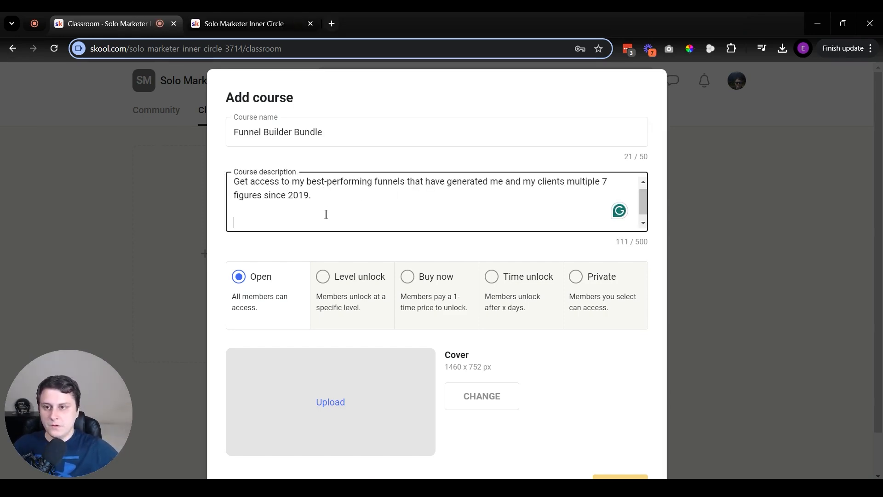
key(BackSpace)
key(BackSpace)
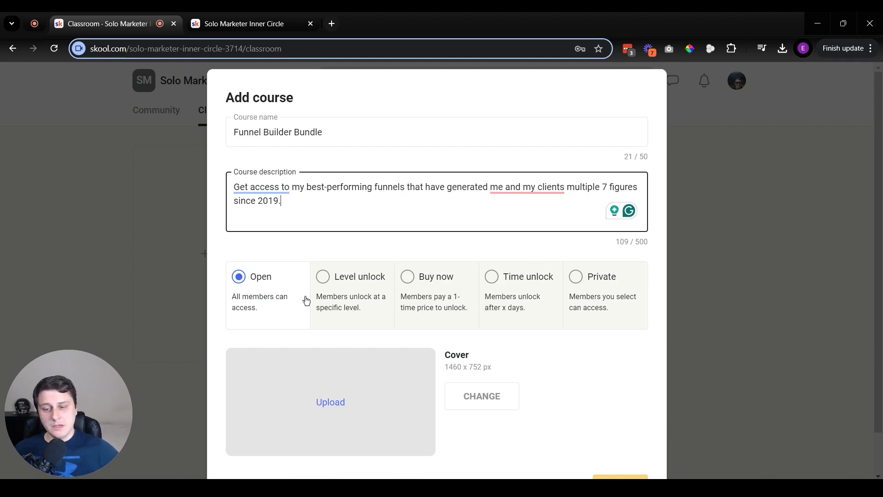
click(322, 302)
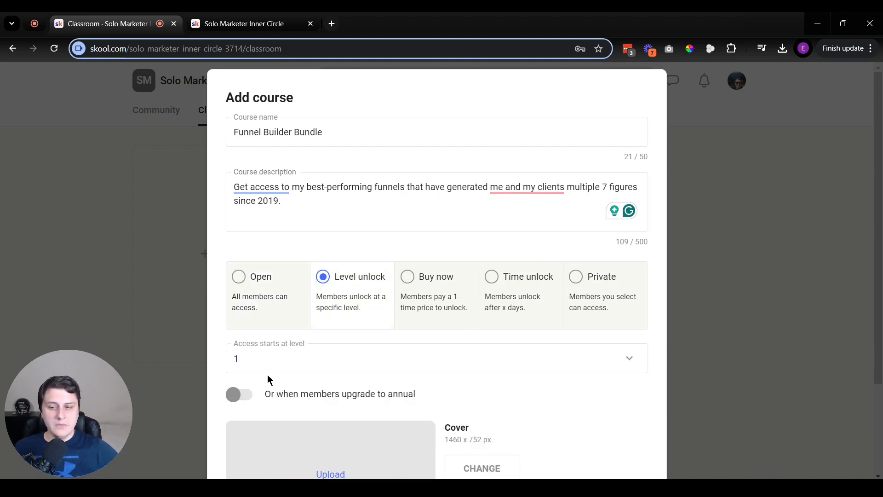
Switch to the group's other browser tab and examine the member levels on the leaderboards page, especially Level 5
click(247, 25)
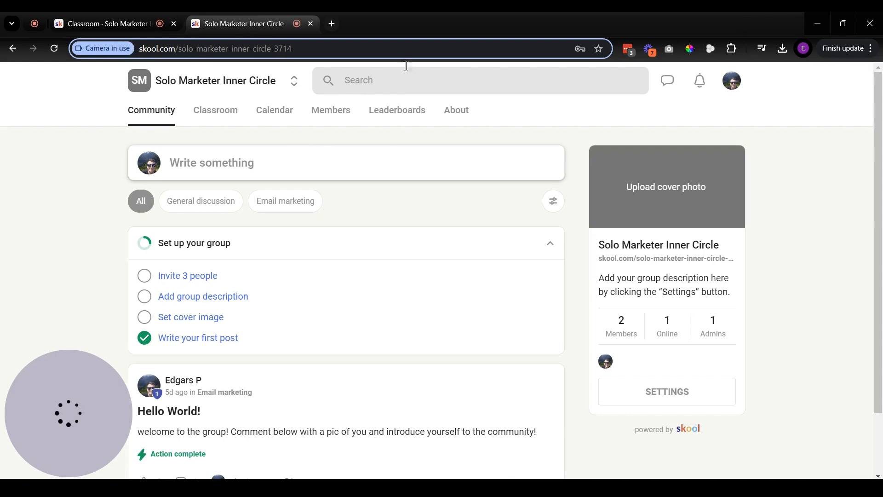
click(394, 110)
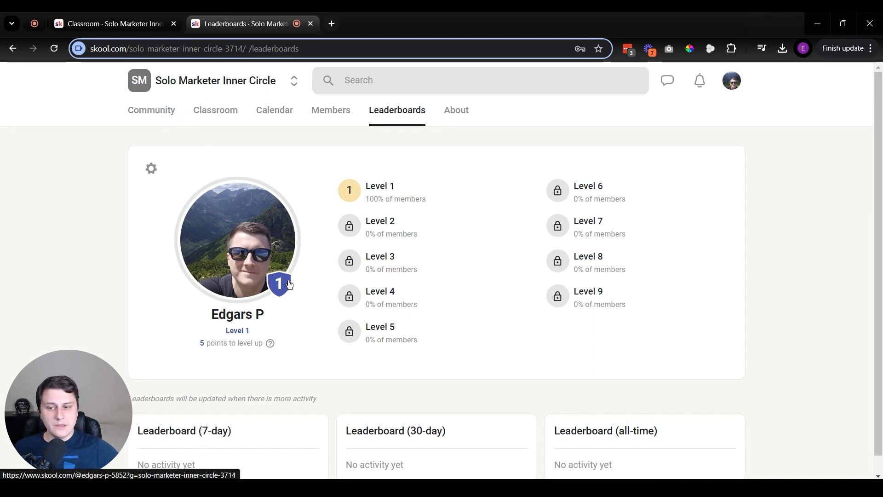
scroll(349, 387, down, 3)
scroll(419, 389, up, 3)
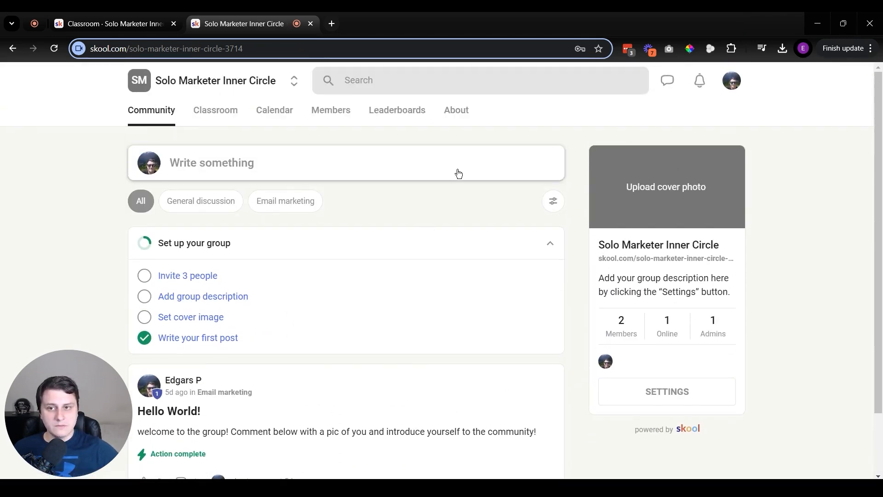
click(416, 114)
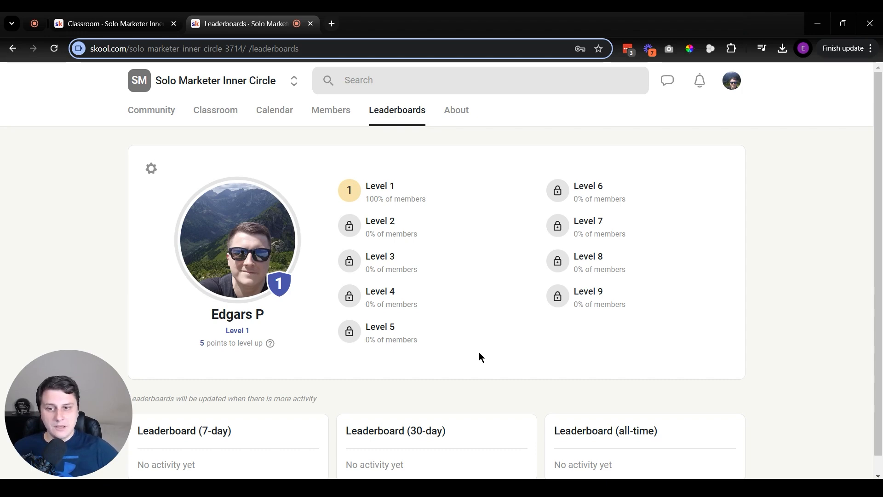
drag(402, 328, 366, 327)
click(403, 354)
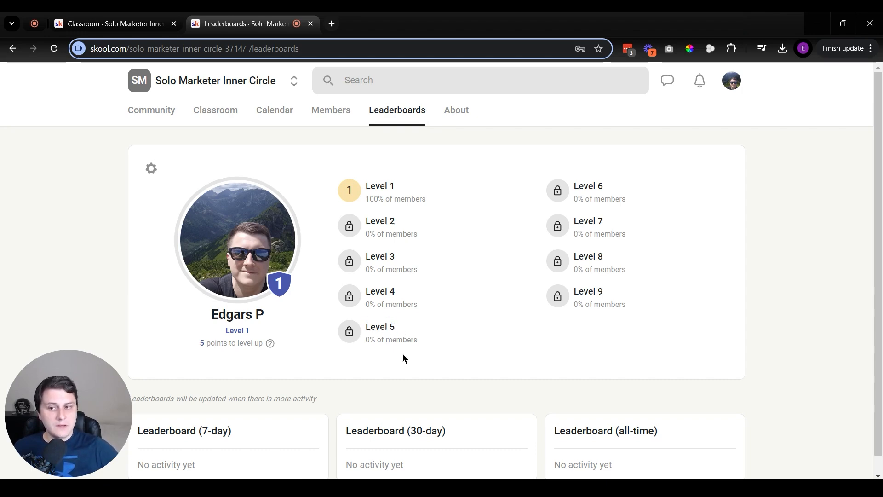
Open the Skool points explanation and examine how many points each level requires, particularly Level 5
click(269, 345)
drag(335, 395, 404, 396)
click(444, 397)
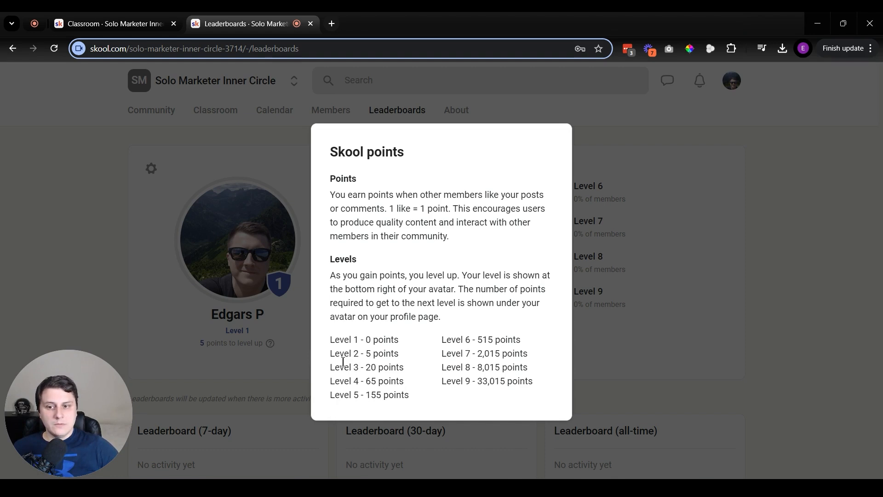
drag(322, 400, 438, 402)
click(371, 394)
click(437, 403)
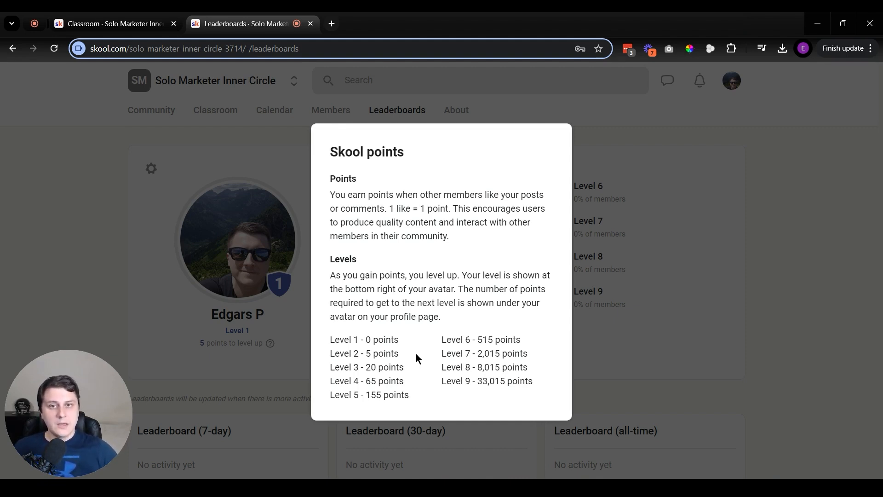
double_click(384, 393)
triple_click(335, 343)
click(358, 399)
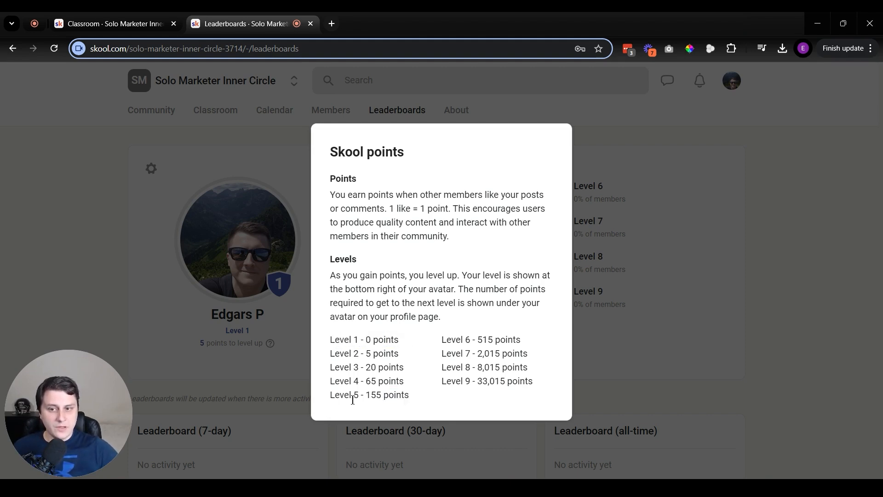
triple_click(357, 400)
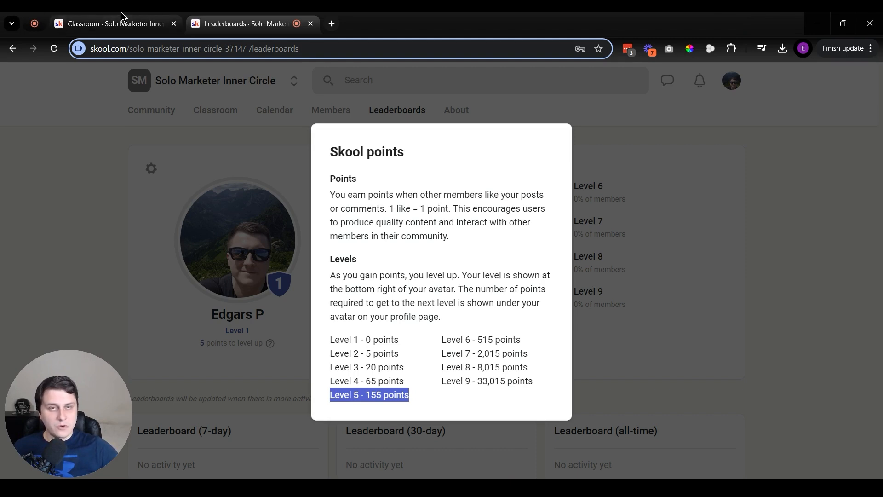
Return to the new course form and set its access to start at level 5
mouse_move(121, 12)
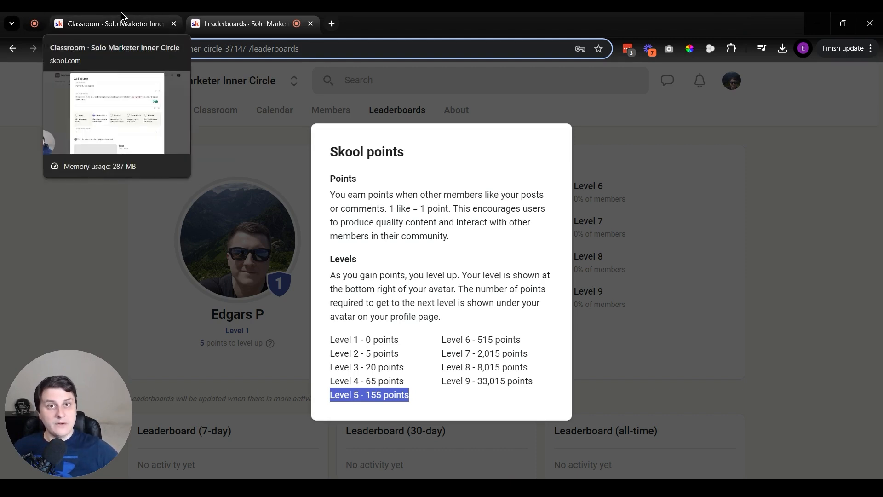
click(120, 12)
click(284, 360)
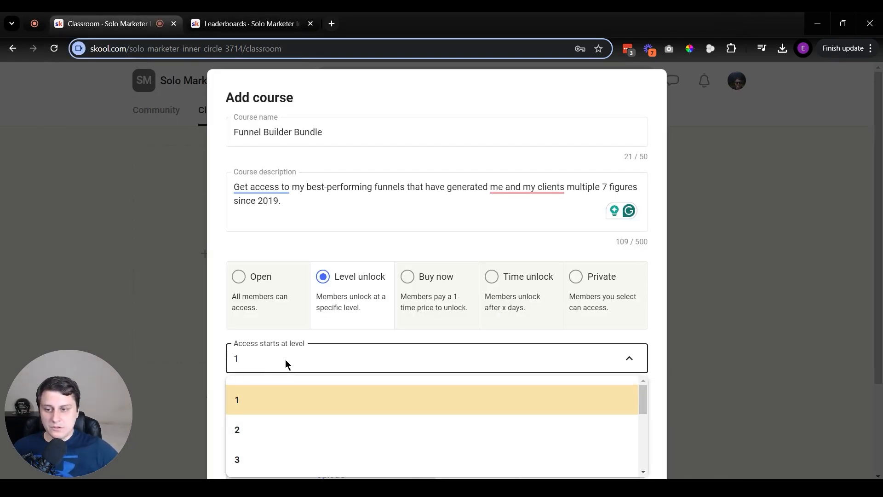
scroll(345, 420, down, 2)
scroll(345, 419, down, 1)
click(302, 413)
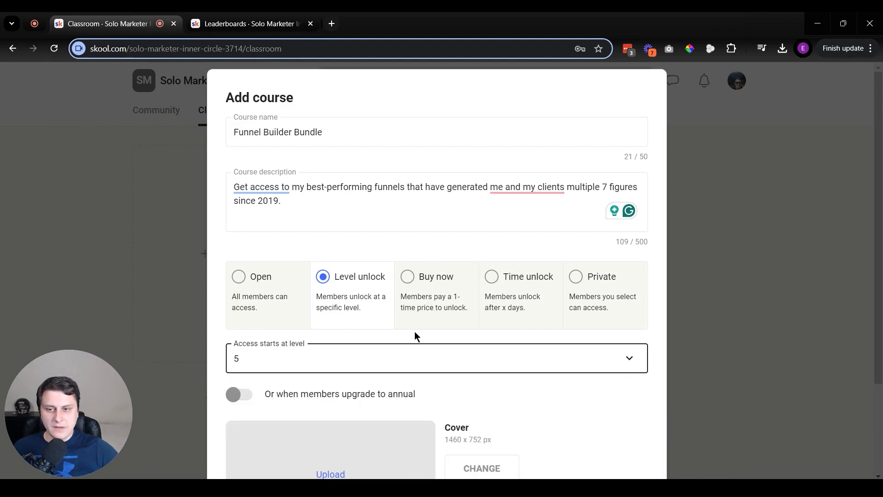
Change the course access to Buy now with a one-time purchase price of $497
click(418, 299)
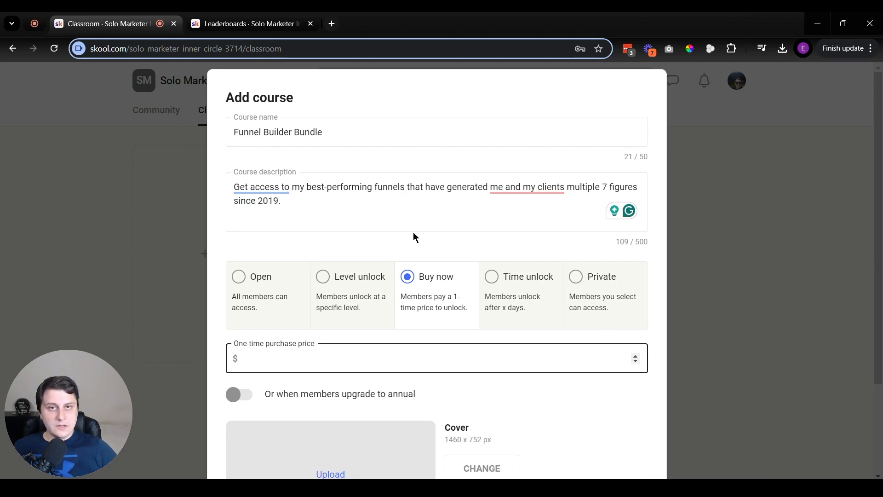
click(418, 367)
text(497)
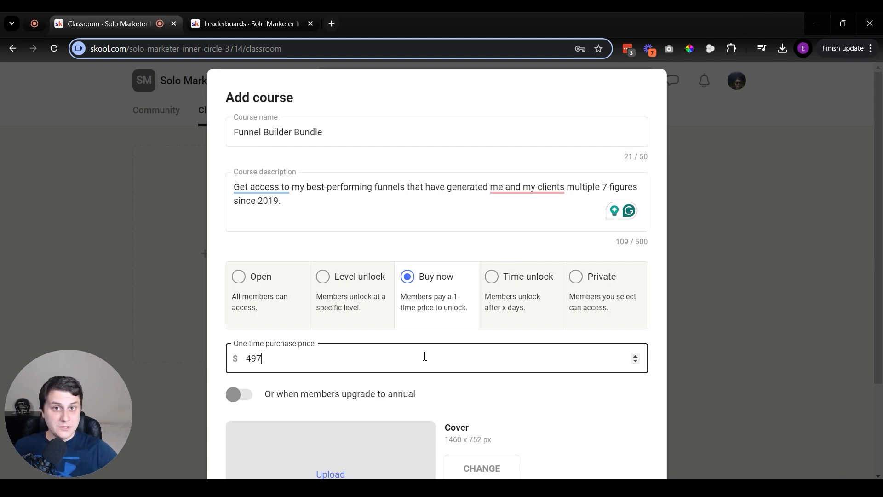
Preview the Time unlock access option and set the course access to Private
click(535, 290)
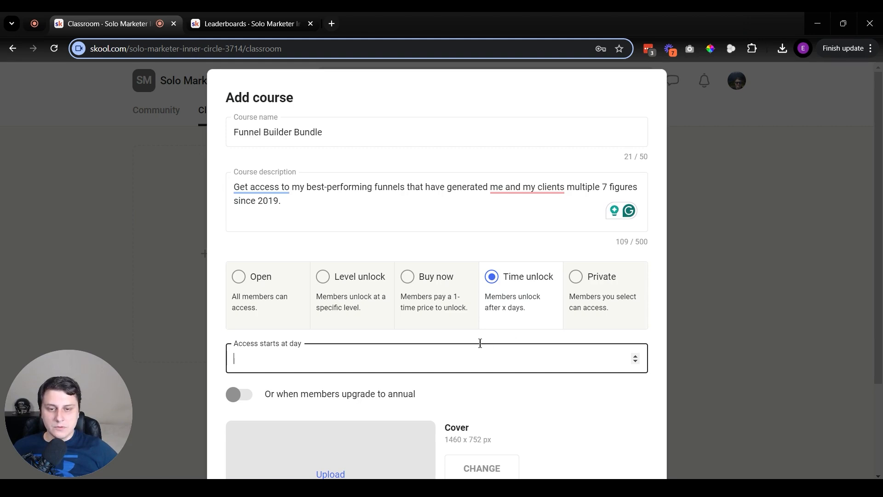
click(577, 305)
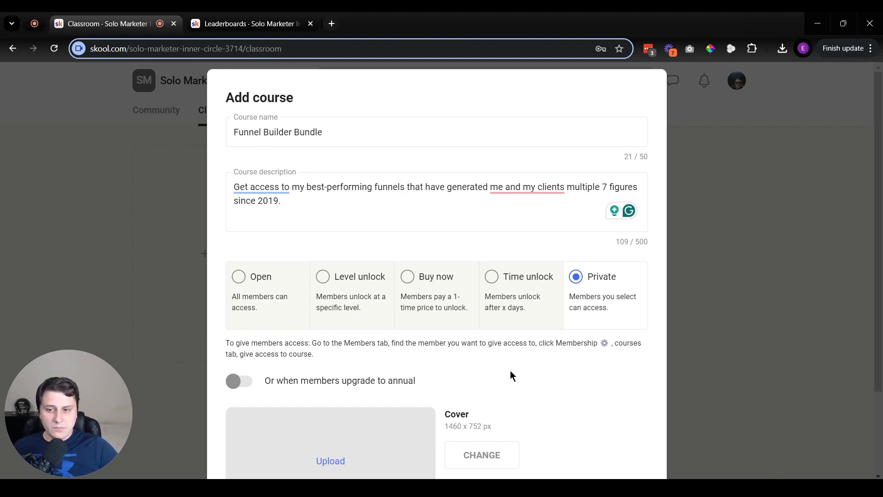
Open the group's member list and examine the non-owner member's membership settings for role and course access options
click(271, 28)
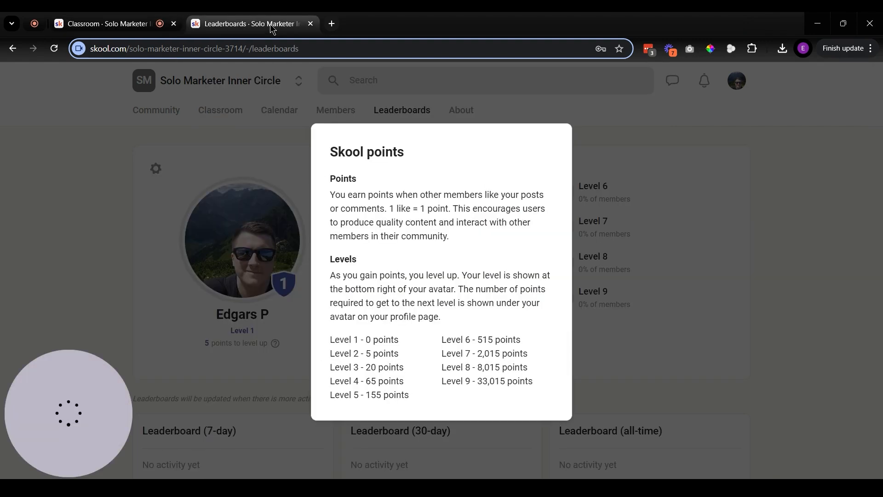
click(631, 250)
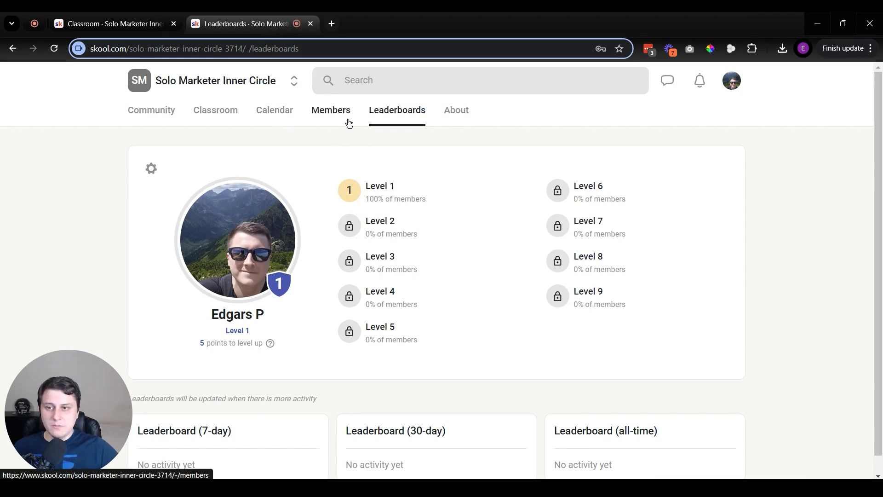
click(324, 111)
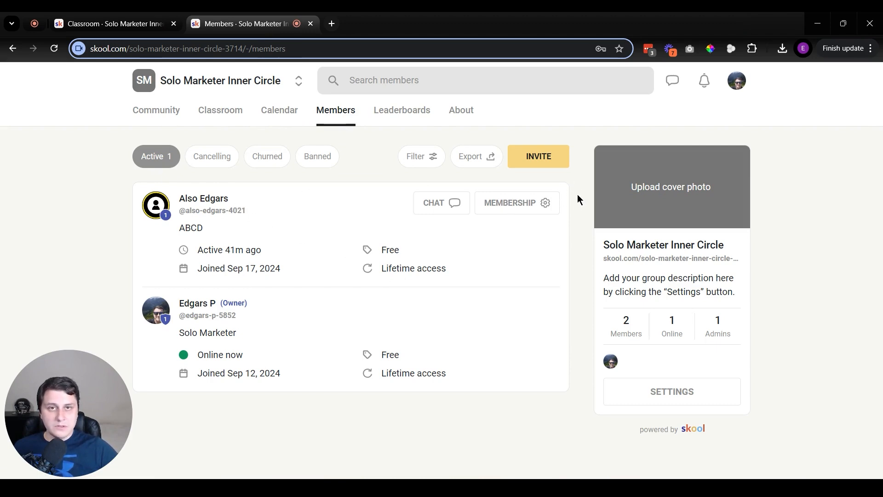
click(537, 207)
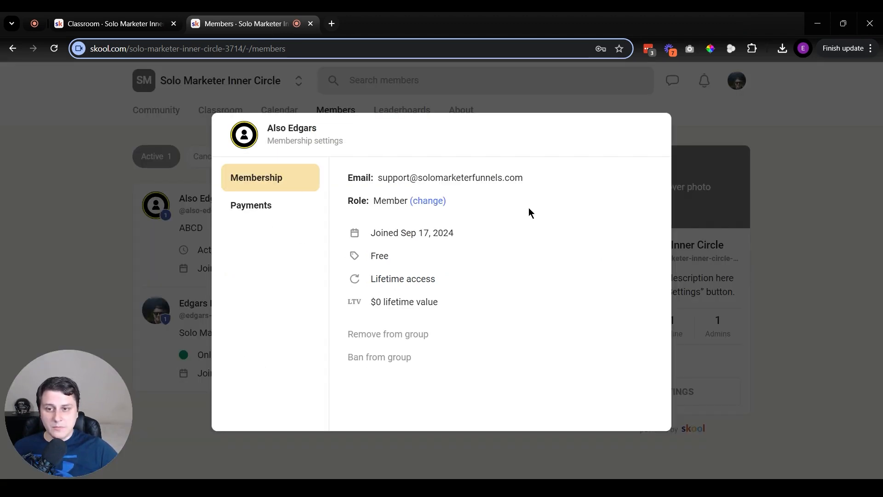
click(431, 202)
click(568, 322)
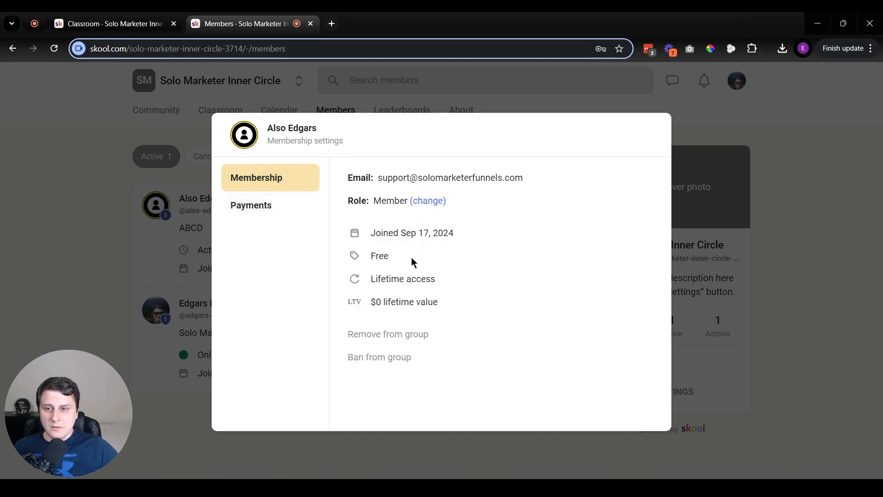
drag(265, 178, 270, 178)
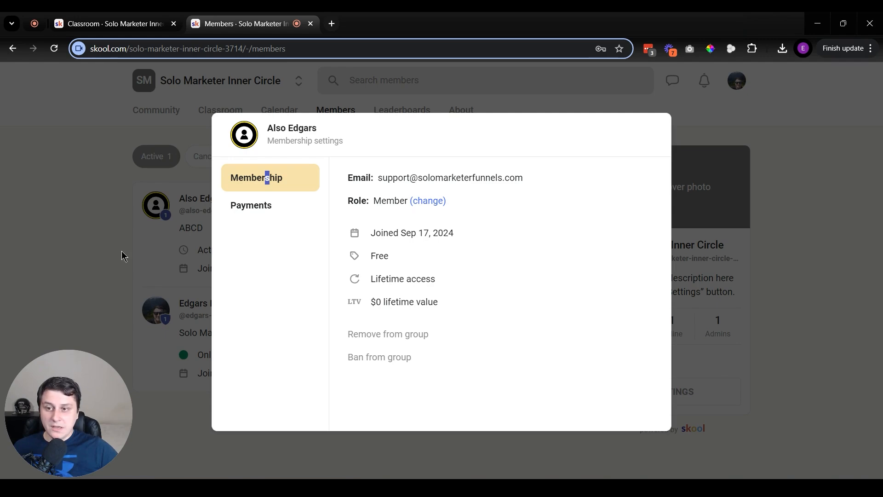
click(122, 256)
Return to the course form and add Funnel Builder Bundle as a published private course
click(110, 24)
scroll(483, 311, down, 2)
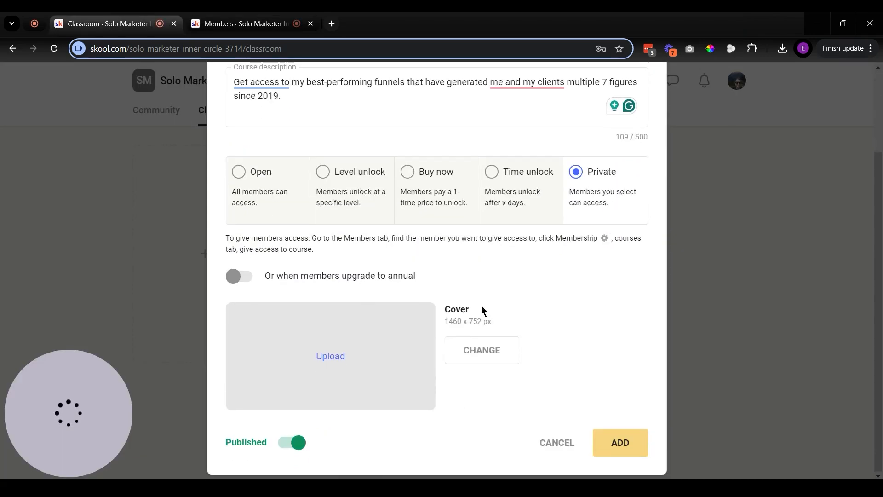
click(621, 443)
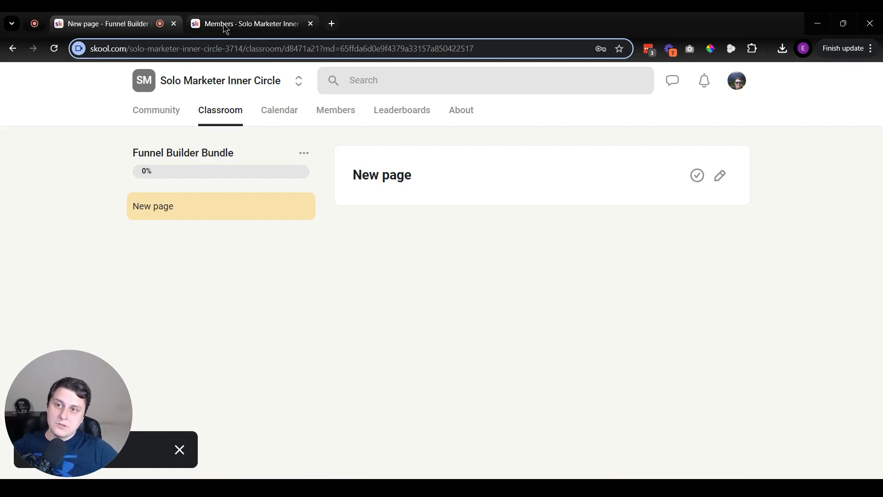
Reload the member list and examine the courses the non-owner member can be given access to in the membership settings
click(226, 29)
click(54, 48)
click(529, 211)
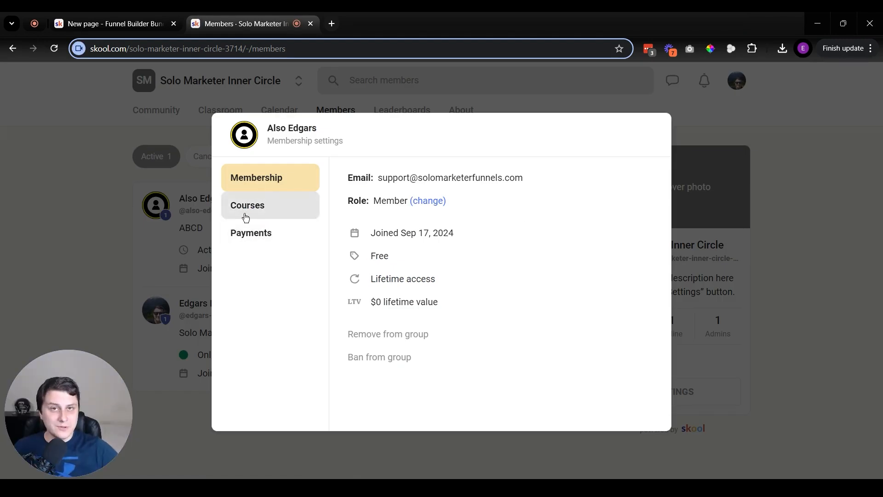
click(268, 215)
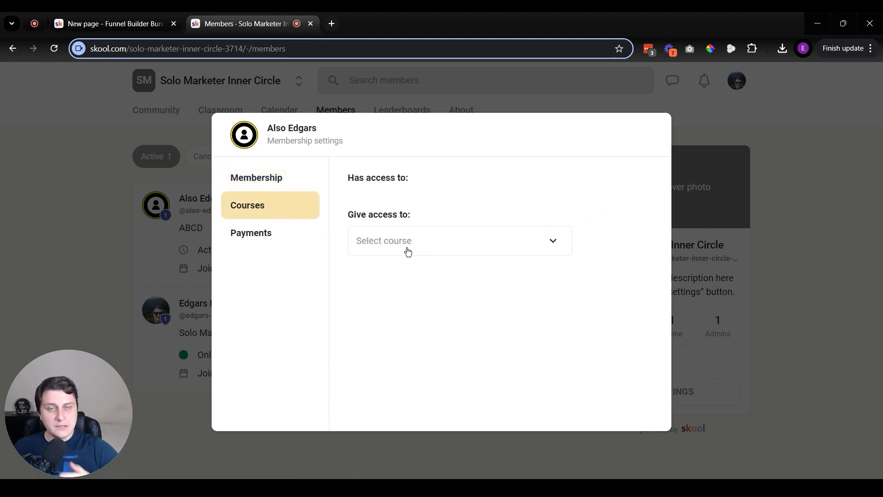
click(407, 251)
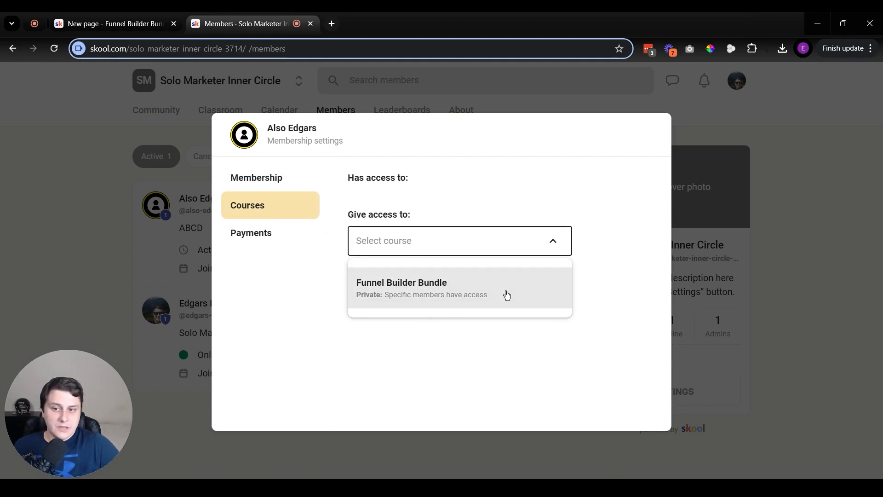
click(500, 350)
click(499, 349)
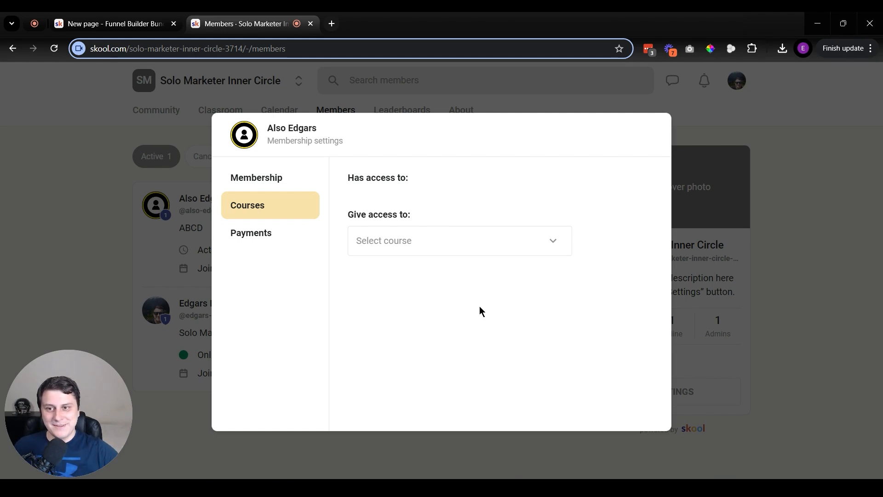
Return to the classroom, edit the Funnel Builder Bundle course, and set it to Draft with Open access
click(81, 199)
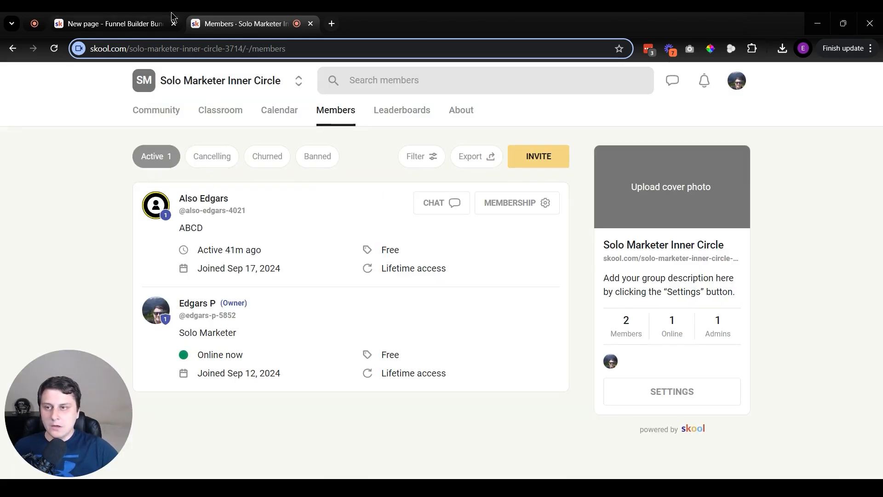
click(136, 14)
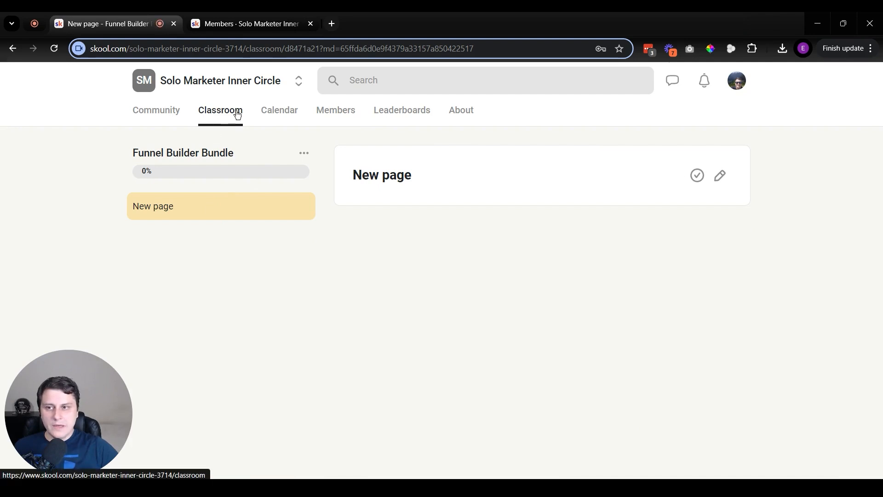
click(234, 134)
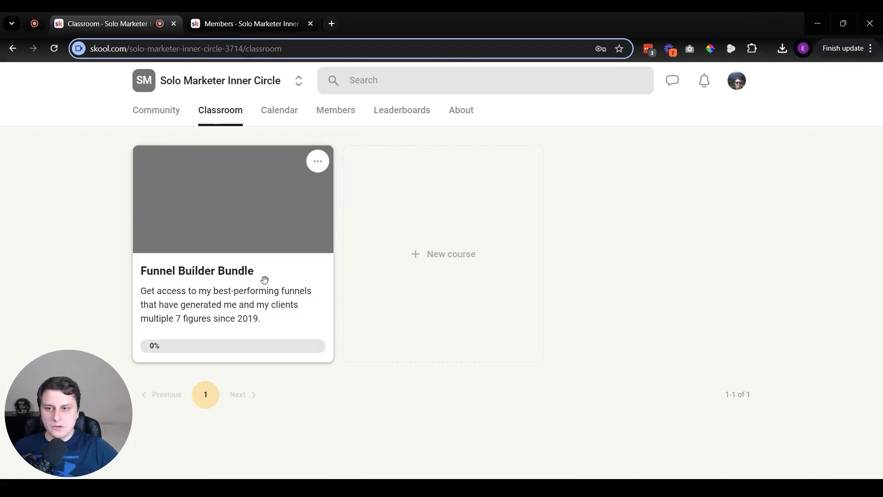
click(319, 168)
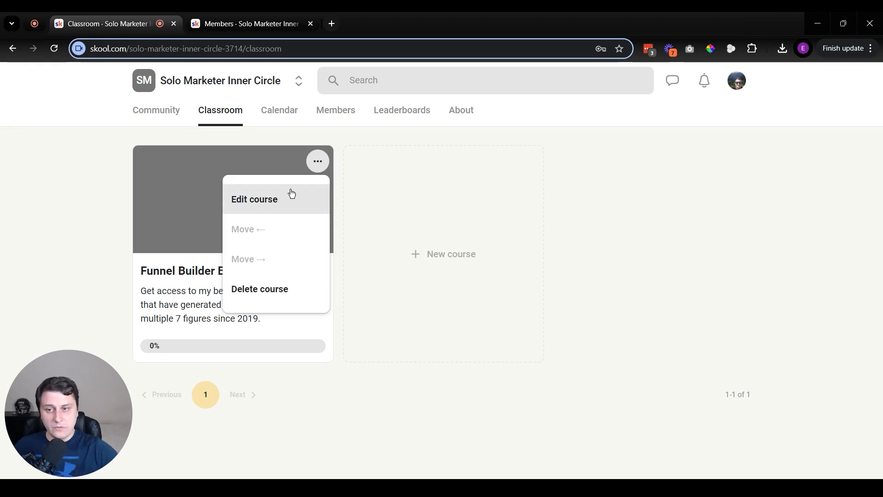
click(260, 200)
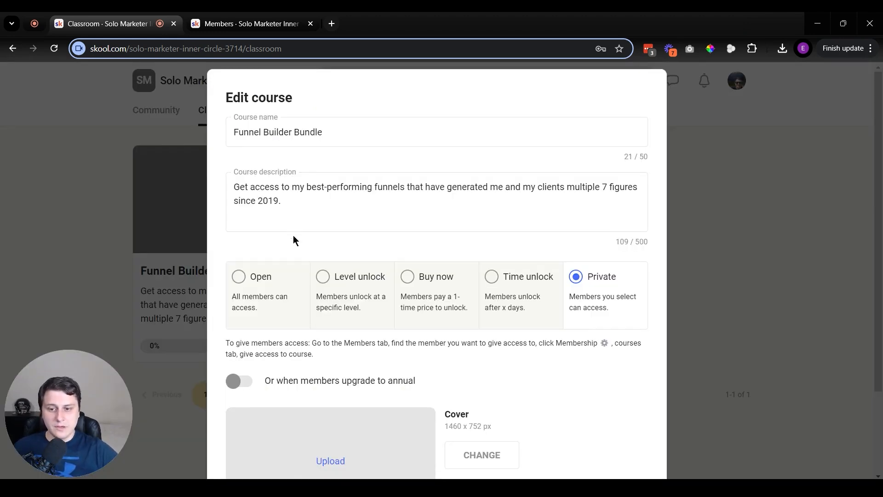
scroll(294, 236, down, 2)
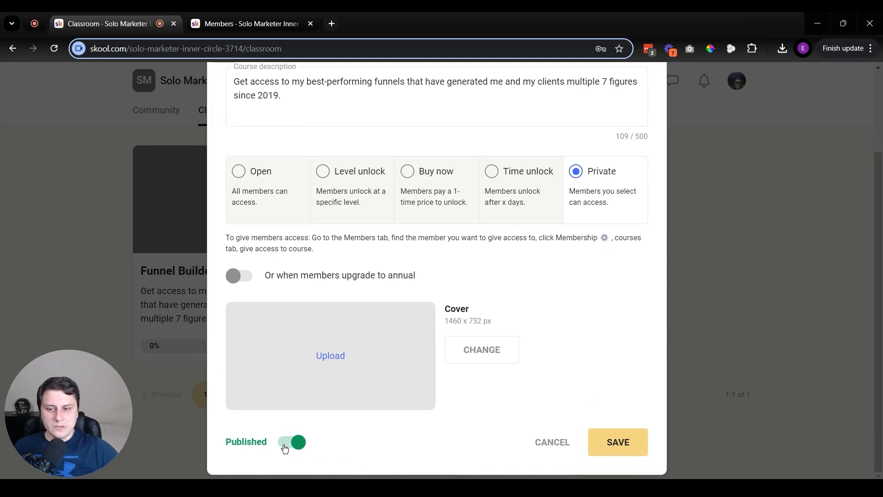
click(283, 444)
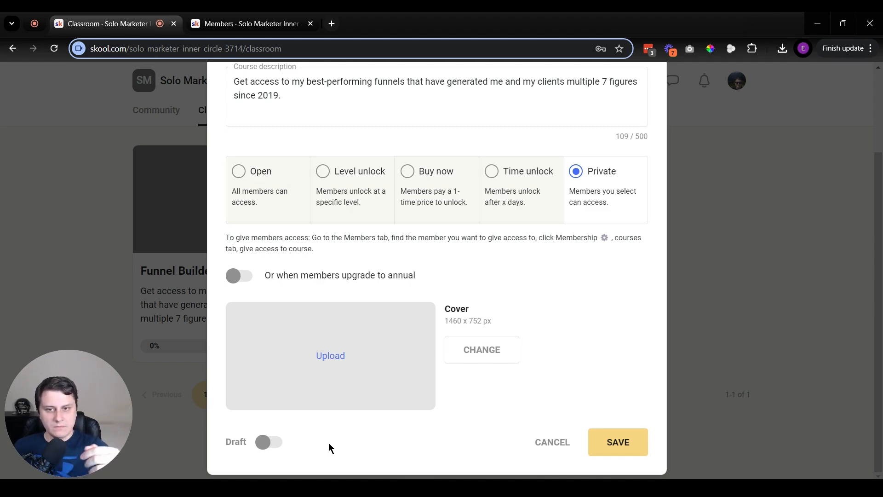
click(234, 181)
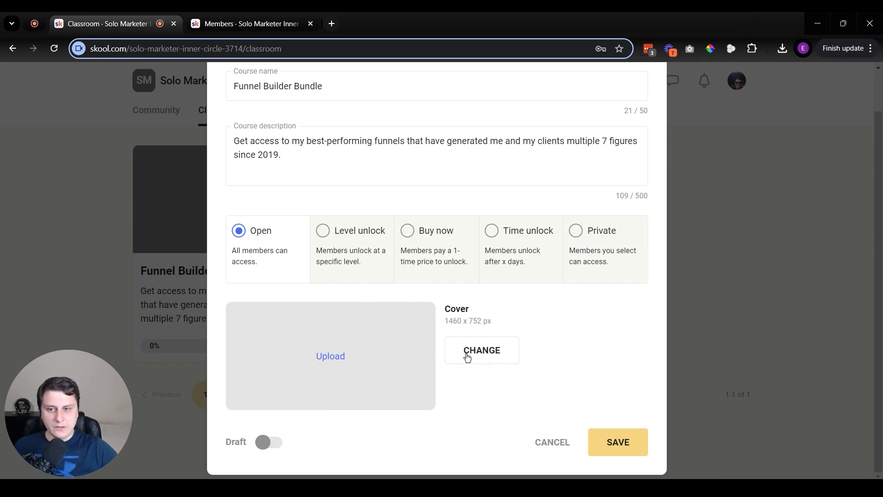
Upload the funnel pages collage as the course's cover photo and save its crop
scroll(476, 352, up, 1)
scroll(479, 354, down, 1)
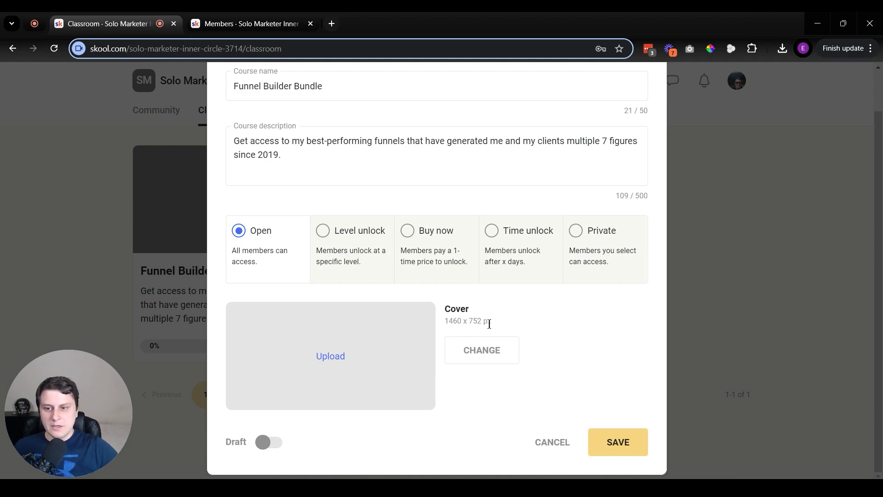
click(338, 360)
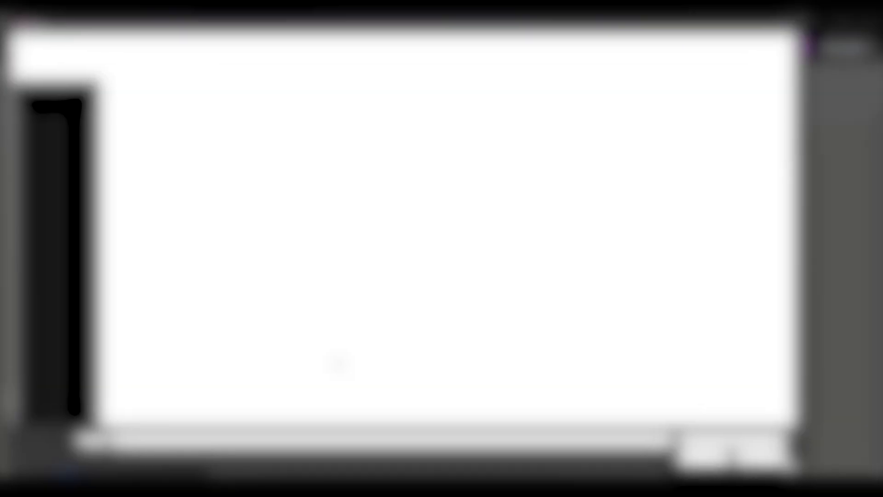
double_click(154, 194)
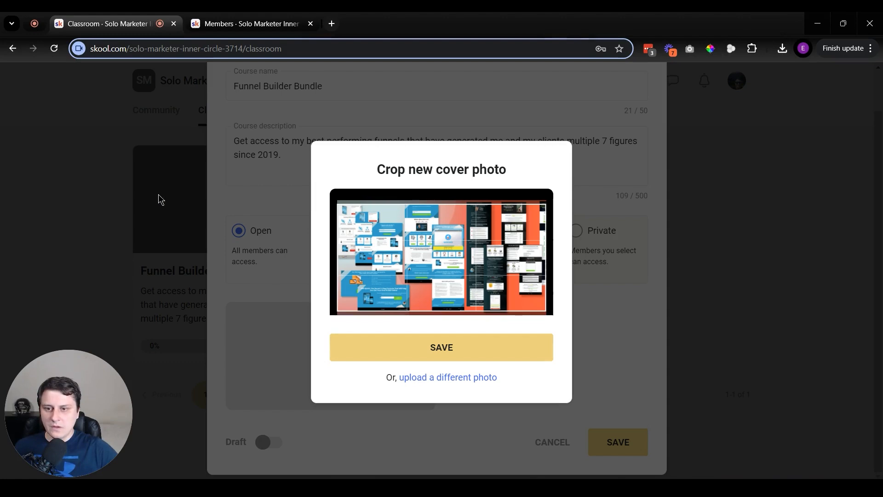
click(462, 348)
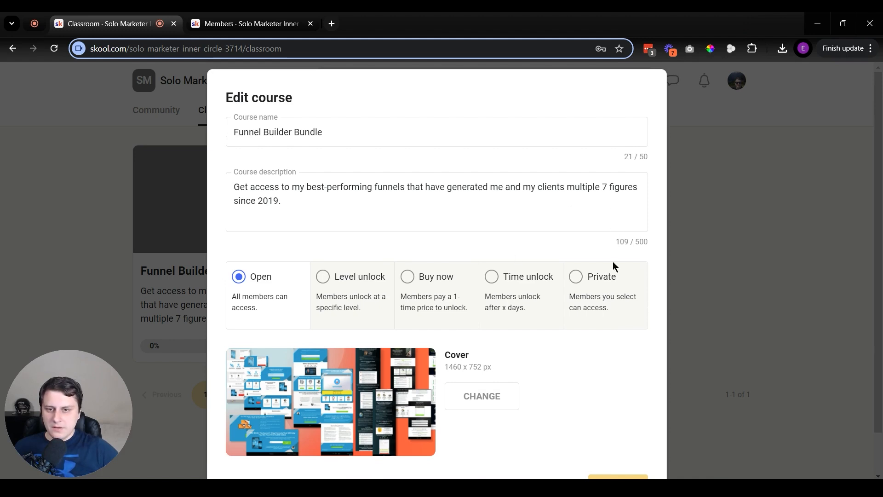
Go through the other access options, set the course back to Open, and save it as a draft
scroll(571, 283, down, 1)
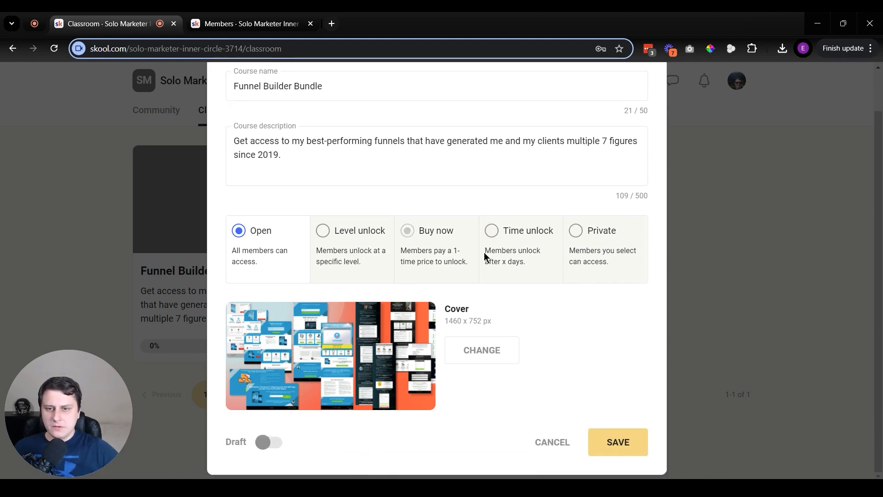
click(482, 255)
click(421, 249)
click(352, 247)
click(281, 246)
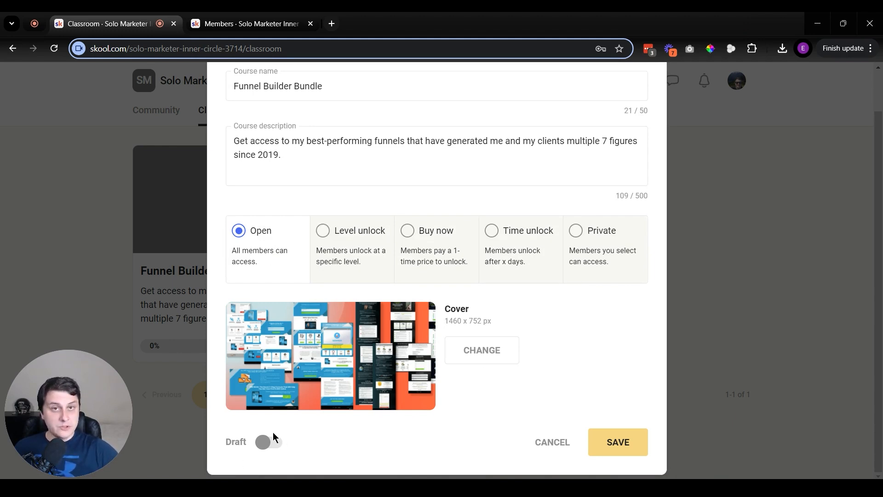
click(637, 446)
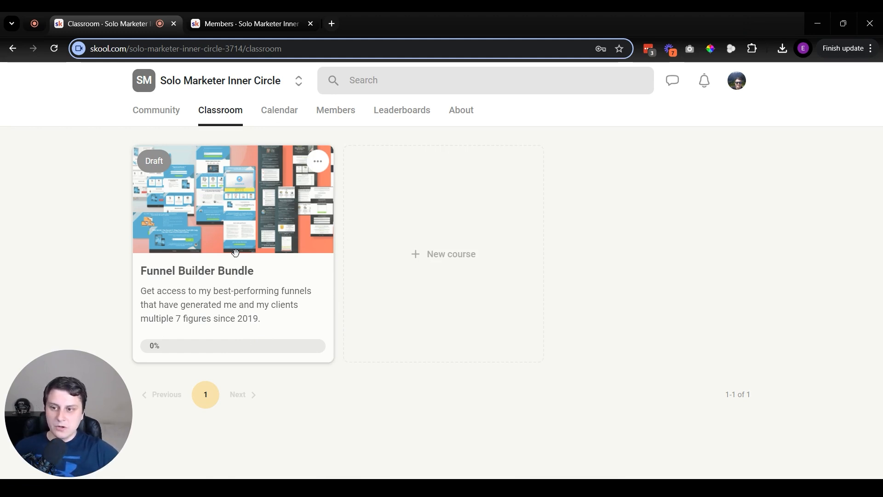
Open the Funnel Builder Bundle course and add a published folder named "Welcome!"
click(241, 274)
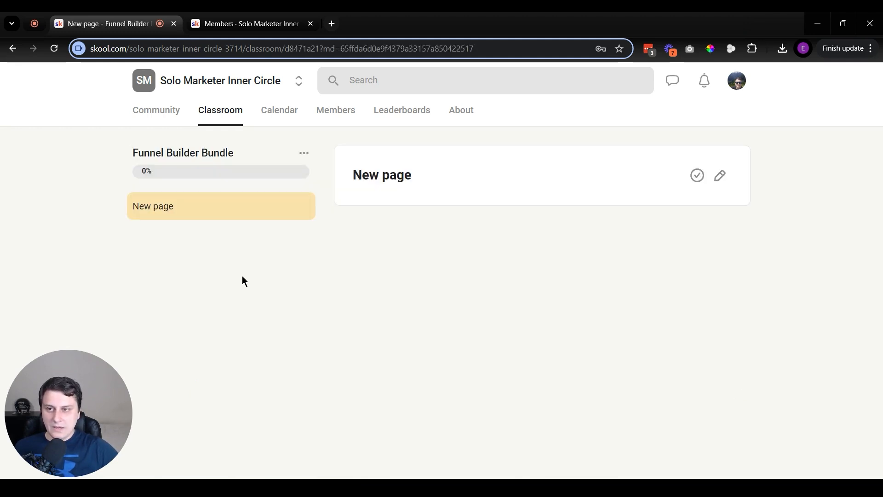
click(312, 154)
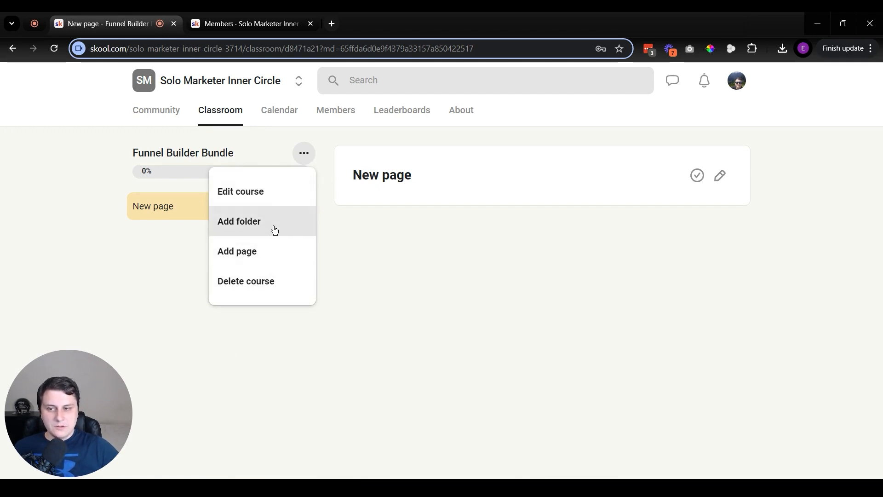
click(156, 232)
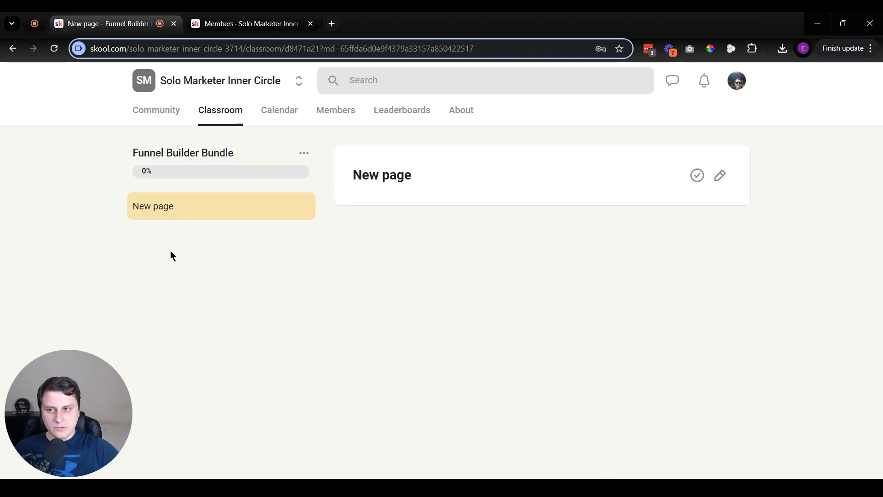
click(304, 154)
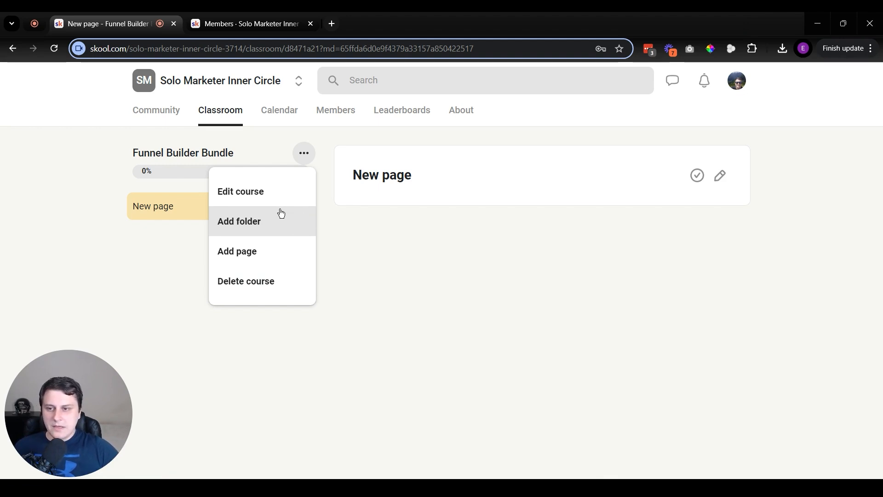
click(268, 222)
click(397, 259)
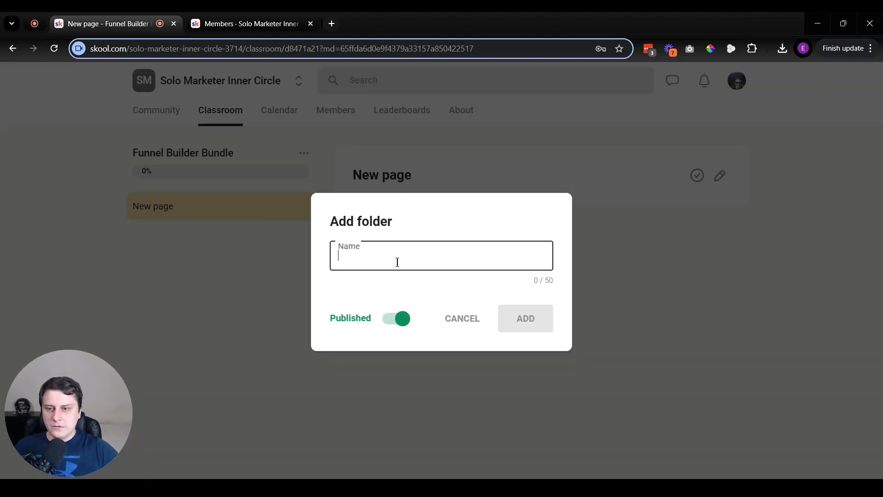
text(Welcm)
key(BackSpace)
key(BackSpace)
text(come!)
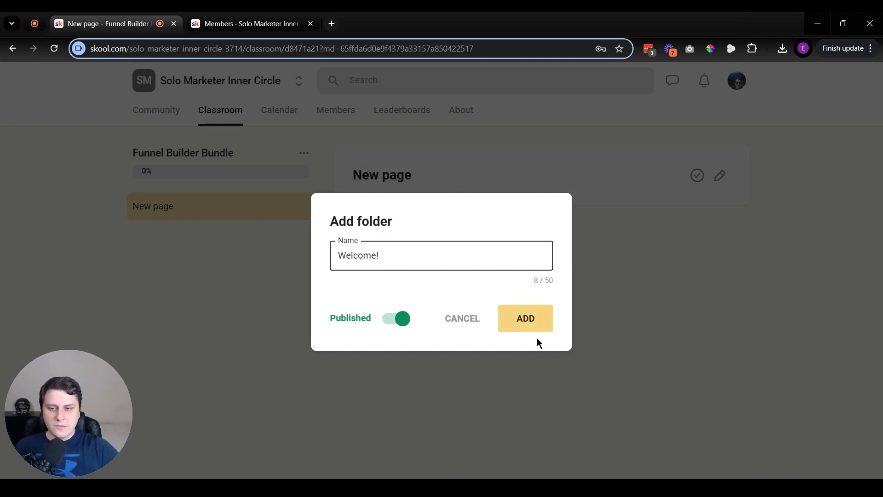
click(529, 324)
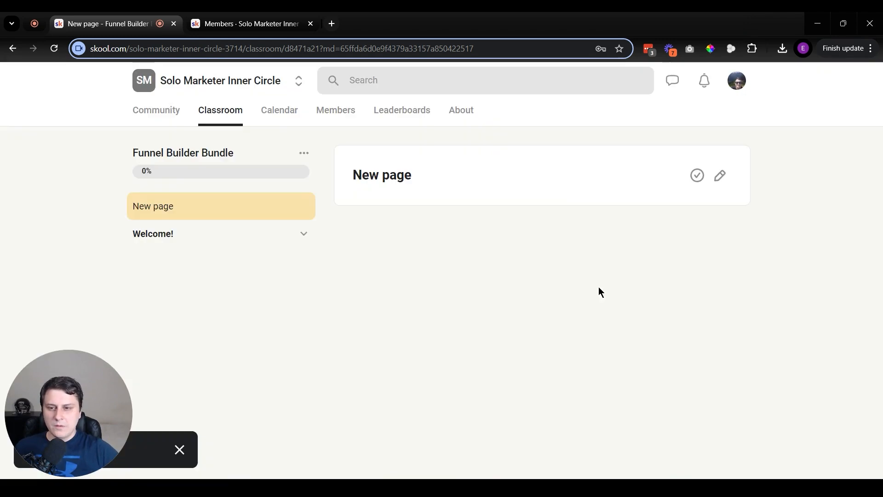
Move the Welcome! folder above the existing page and add a page inside the folder
click(304, 233)
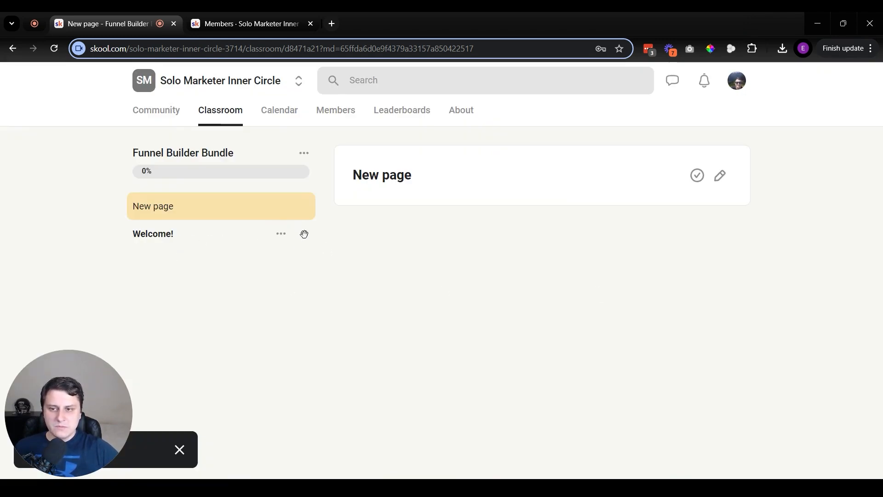
drag(201, 240, 221, 196)
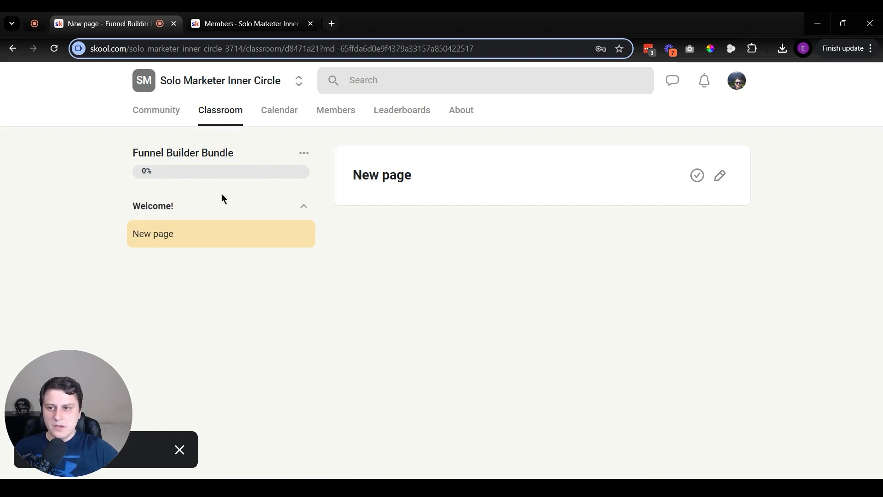
click(282, 206)
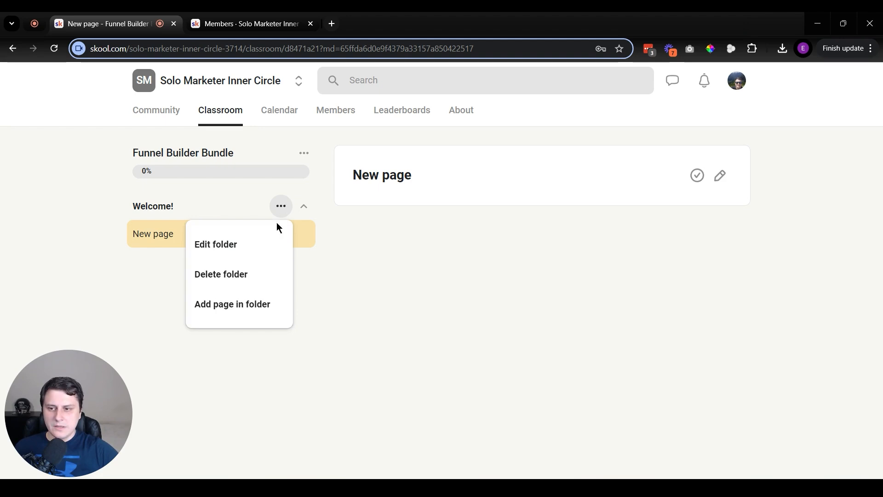
click(226, 304)
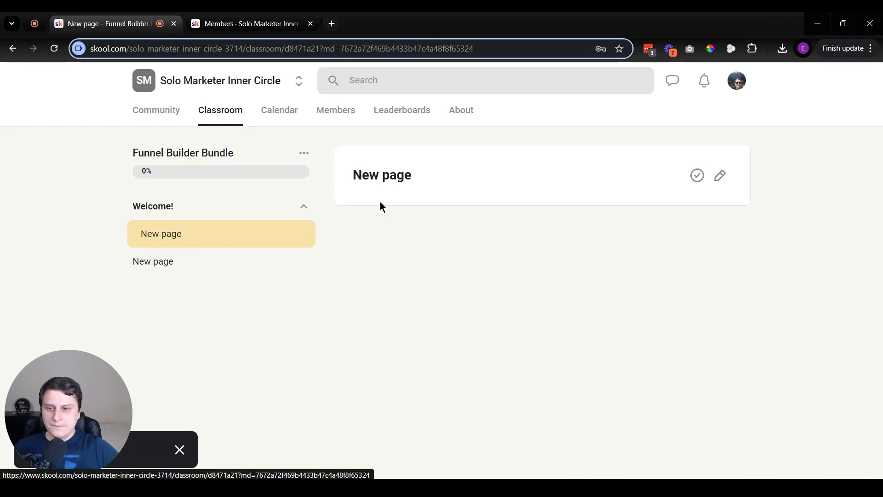
Title the page inside the Welcome! folder "Welcome to the training!" and save it as published
triple_click(399, 169)
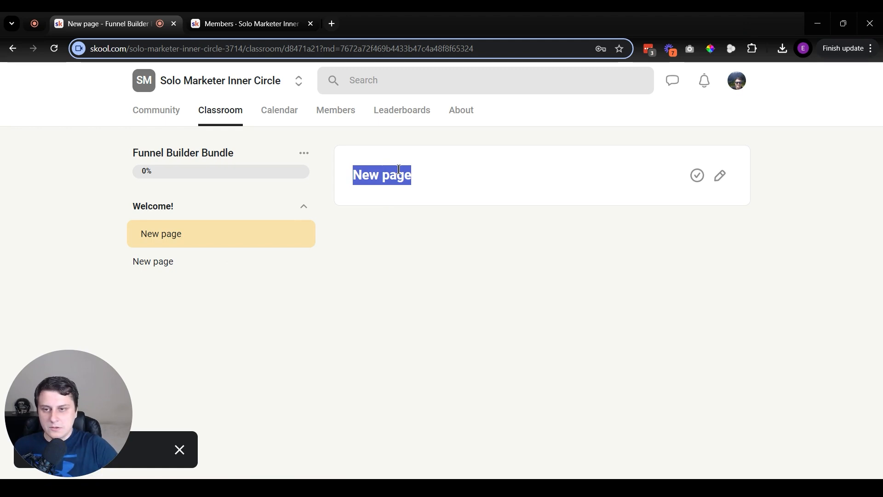
click(720, 175)
triple_click(479, 200)
text(We;com)
key(BackSpace)
key(BackSpace)
key(BackSpace)
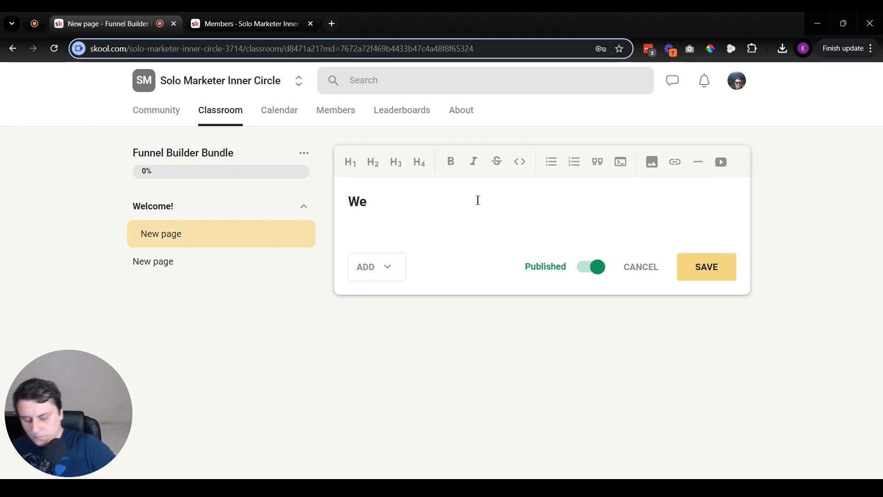
text(lcome to the training!)
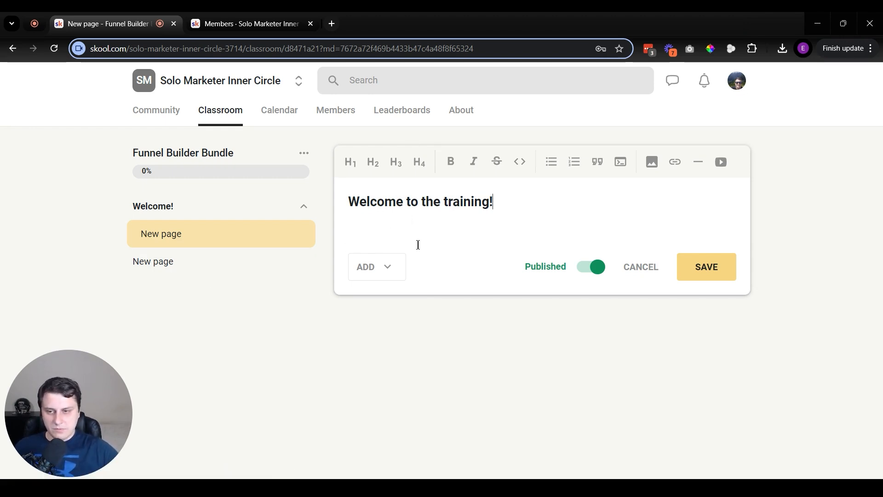
click(690, 267)
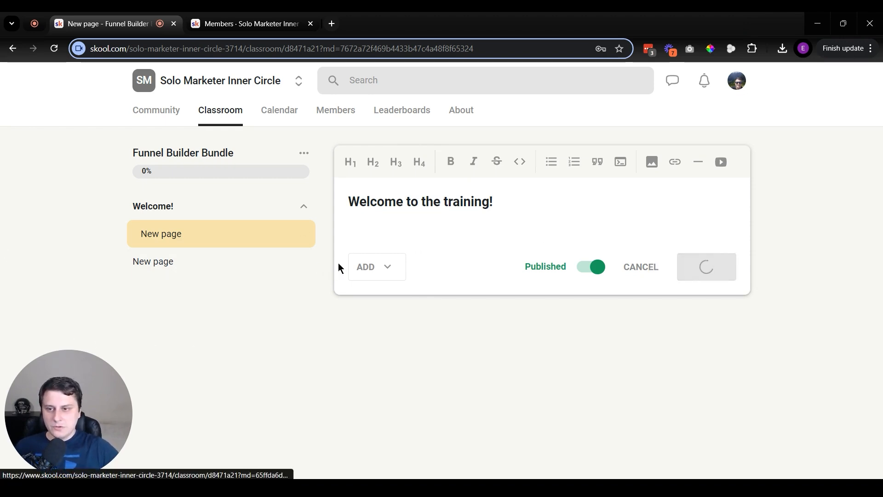
Delete the leftover "New page" that sits outside the Welcome! folder
click(303, 261)
click(258, 453)
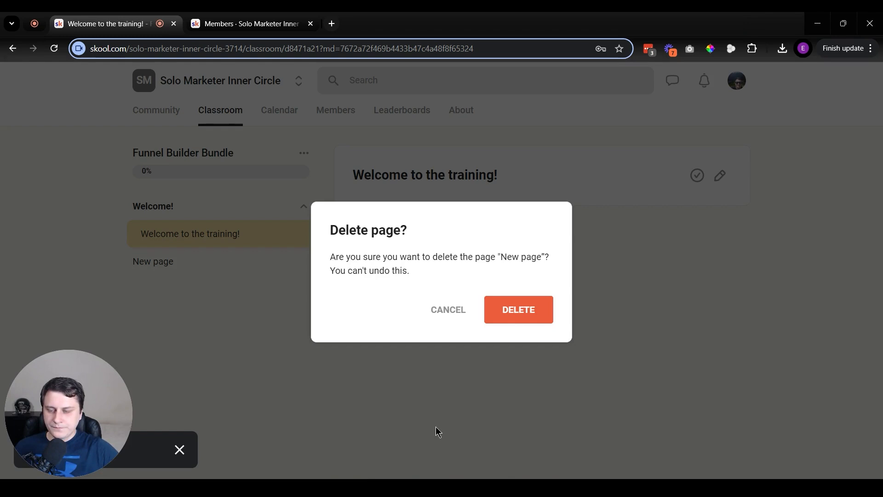
click(511, 311)
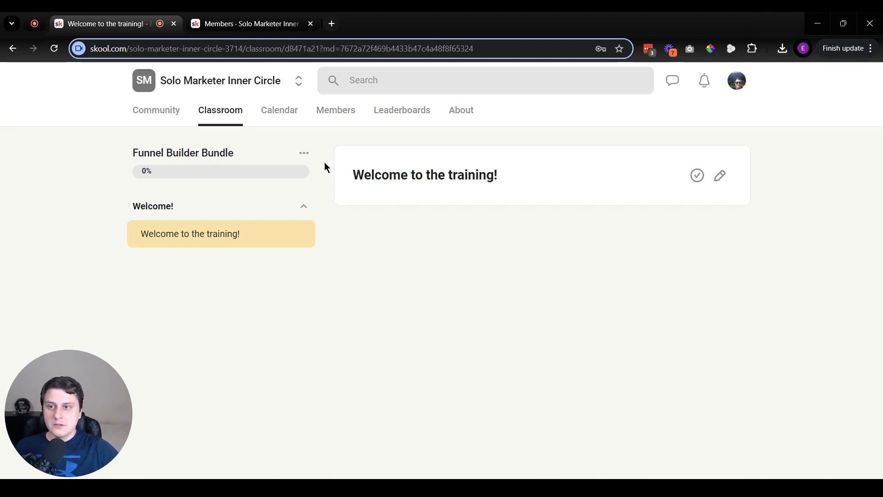
Add a published folder named "Funnel Templates" to the Funnel Builder Bundle course
click(303, 152)
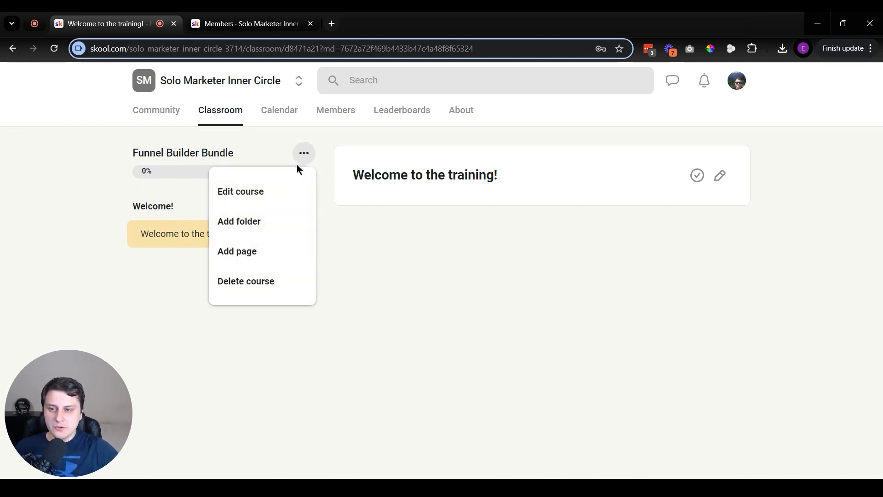
click(269, 220)
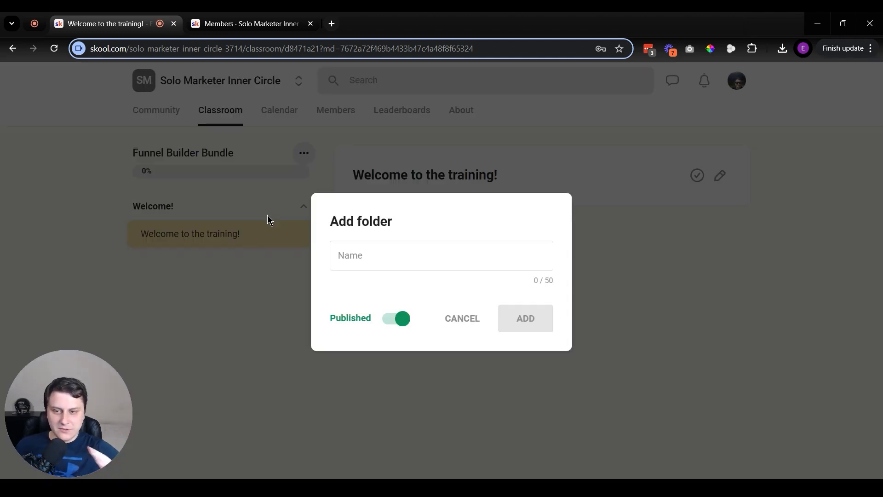
click(385, 262)
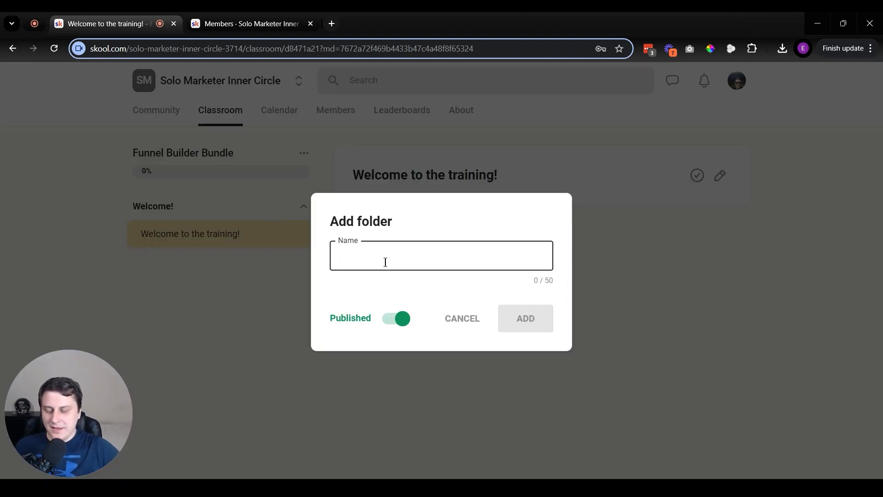
text(Funnel Templates)
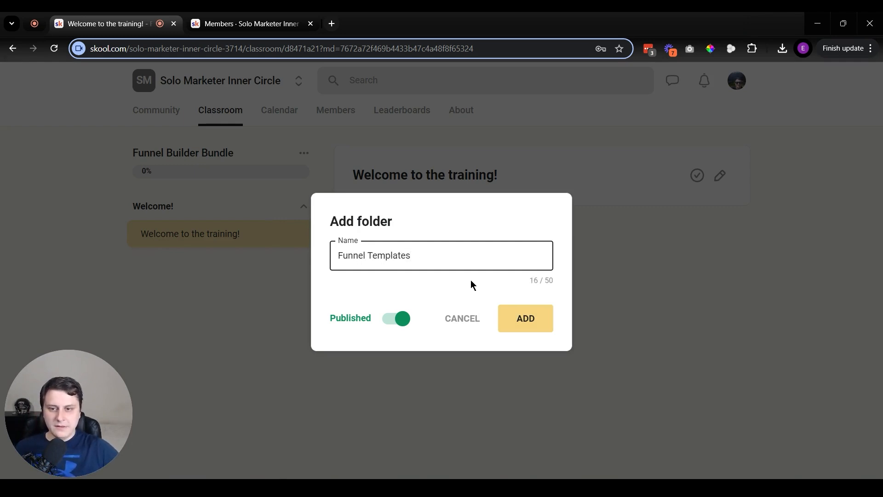
click(521, 315)
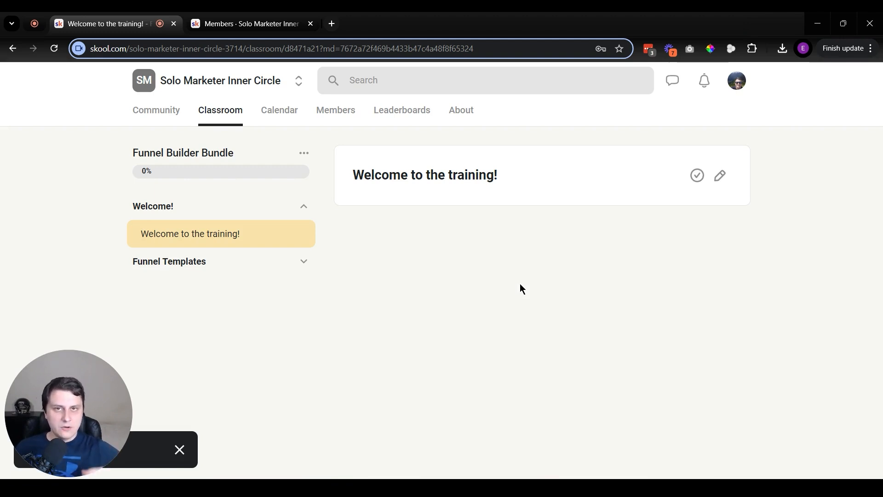
click(182, 448)
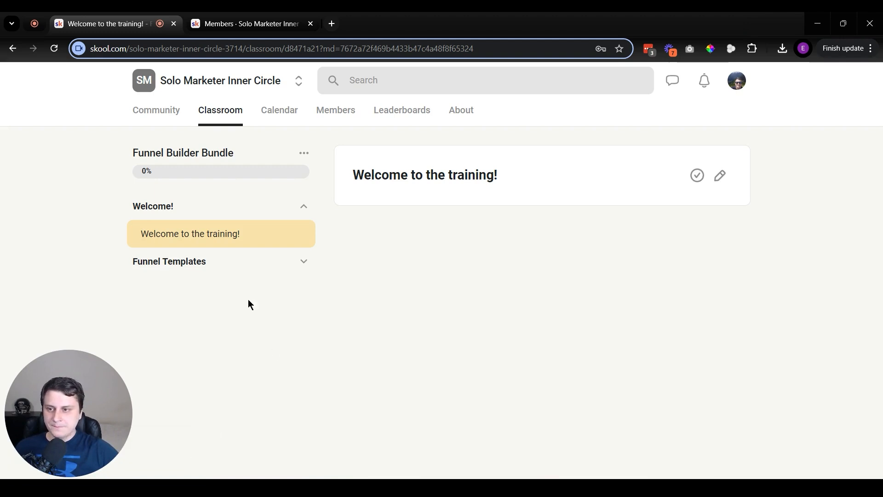
Add a new page inside the Funnel Templates folder
click(281, 262)
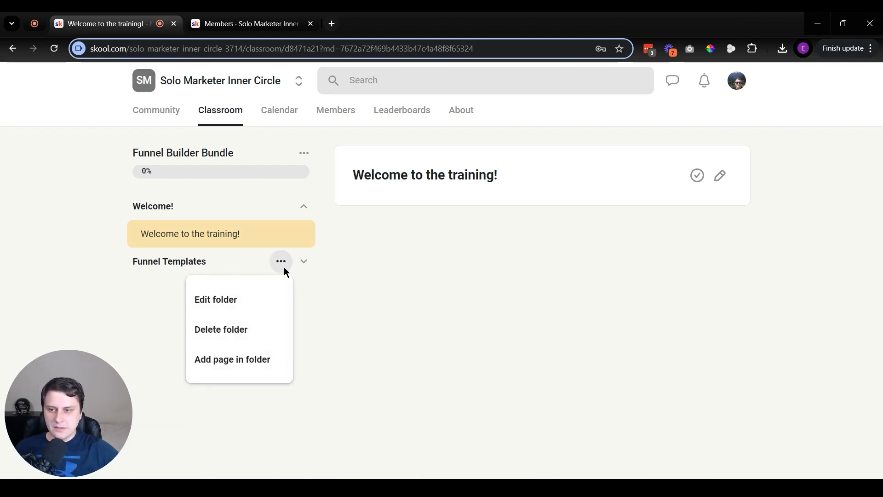
click(247, 358)
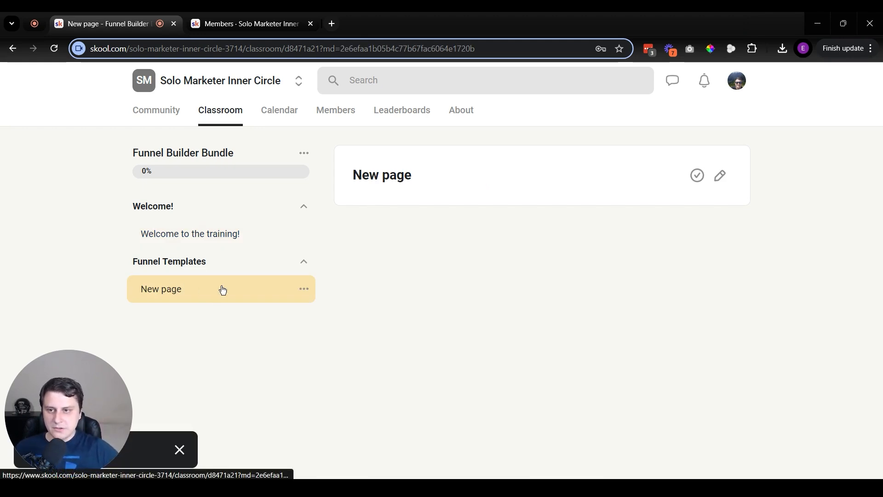
click(304, 289)
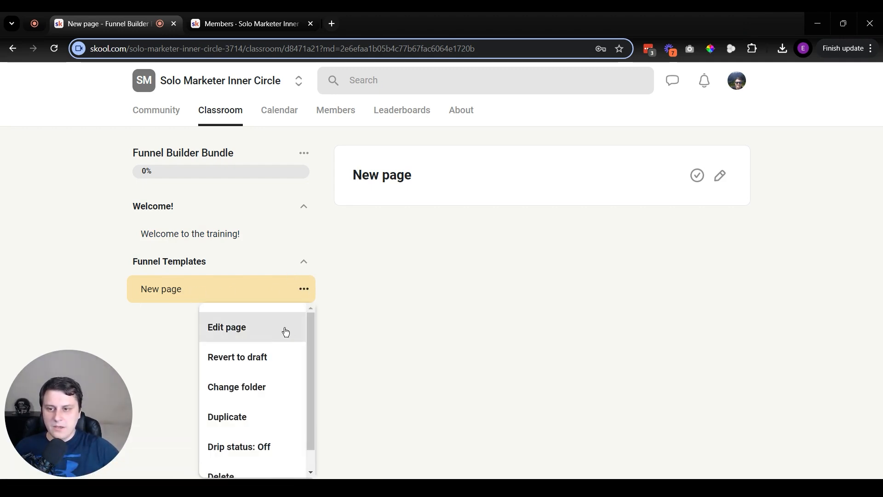
click(666, 222)
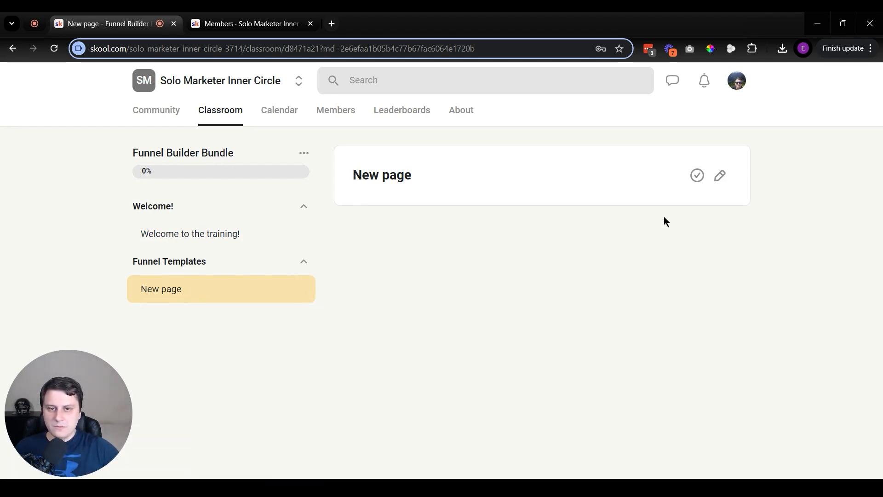
Edit the new page in the Funnel Templates folder and change its title to "Lead generation templates"
click(727, 174)
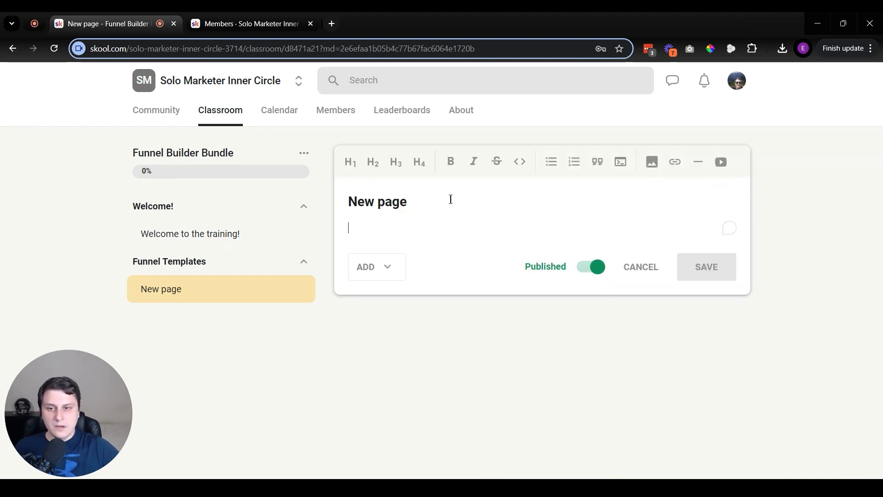
drag(450, 199, 321, 204)
text(Sa)
key(ctrl+a)
text(Lead gene)
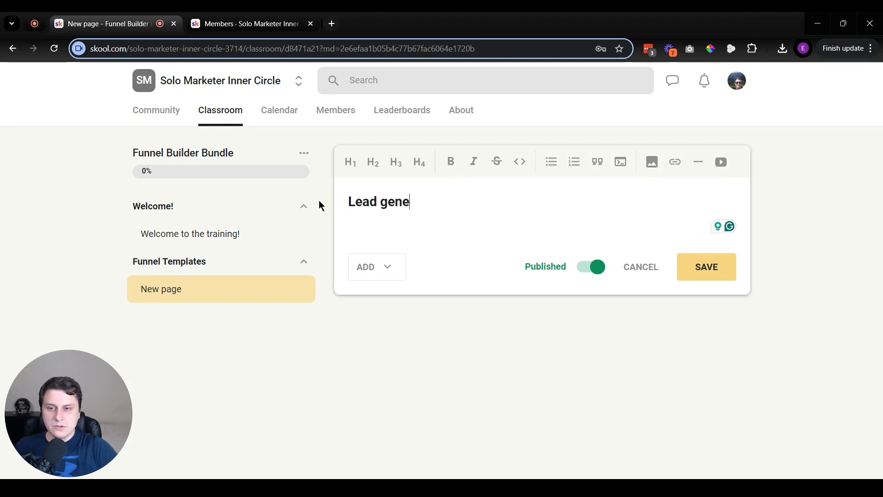
text(ration templates)
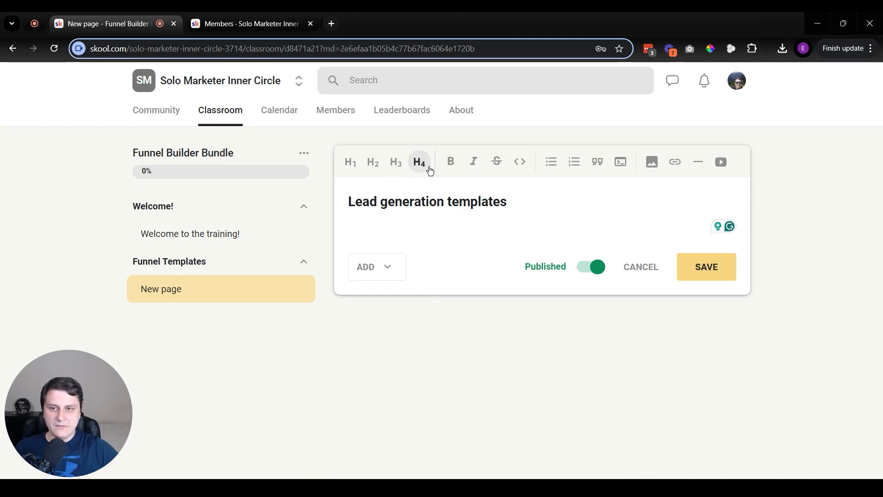
triple_click(472, 204)
Enter "Funnel template 1" in the page body and format it as a Heading 1
click(490, 229)
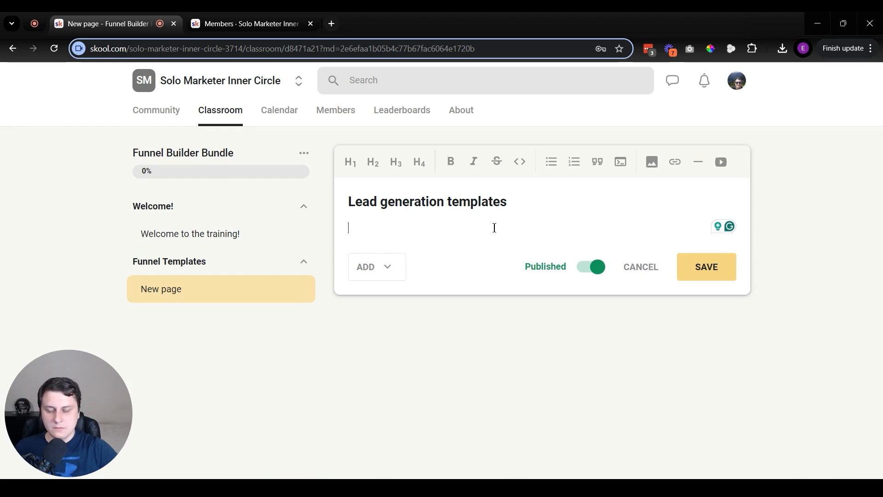
text(Funnel t)
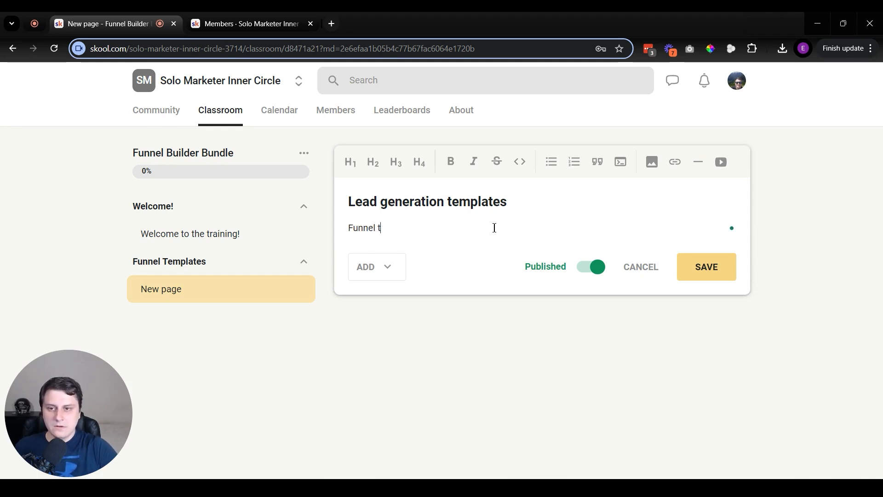
text(emplate 1)
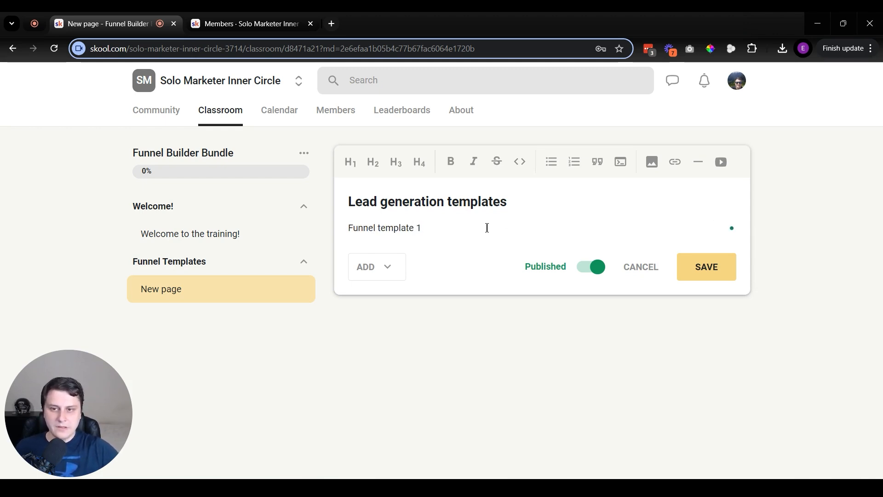
triple_click(410, 222)
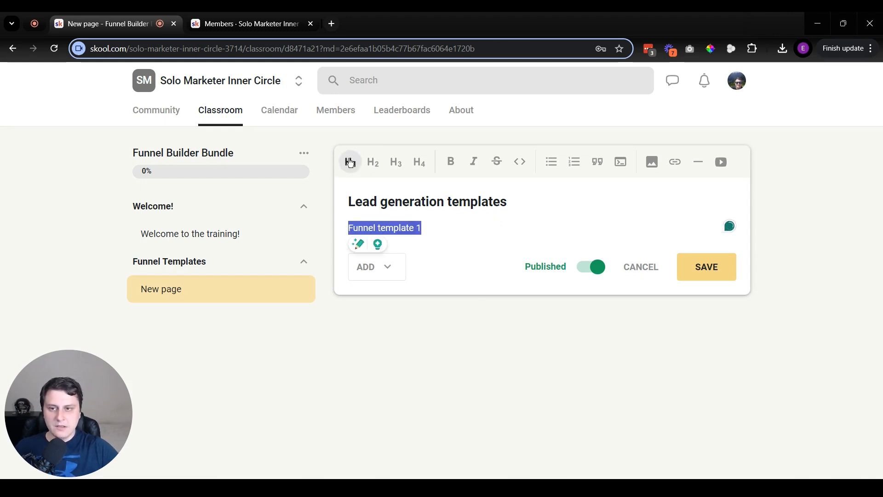
click(373, 162)
click(406, 165)
click(352, 164)
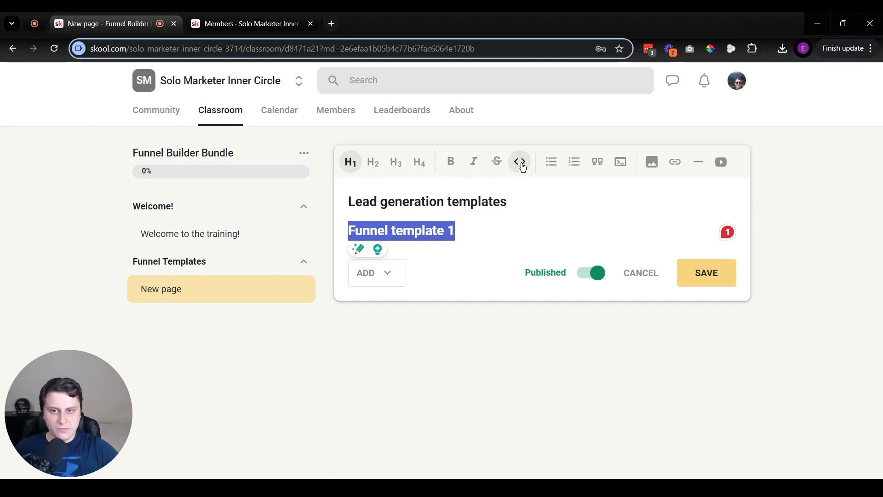
click(542, 404)
Add the lines "Bullet 1" and "Bullet 2" below the heading and format them as a numbered list
click(475, 232)
key(Return)
text(Bullet 1)
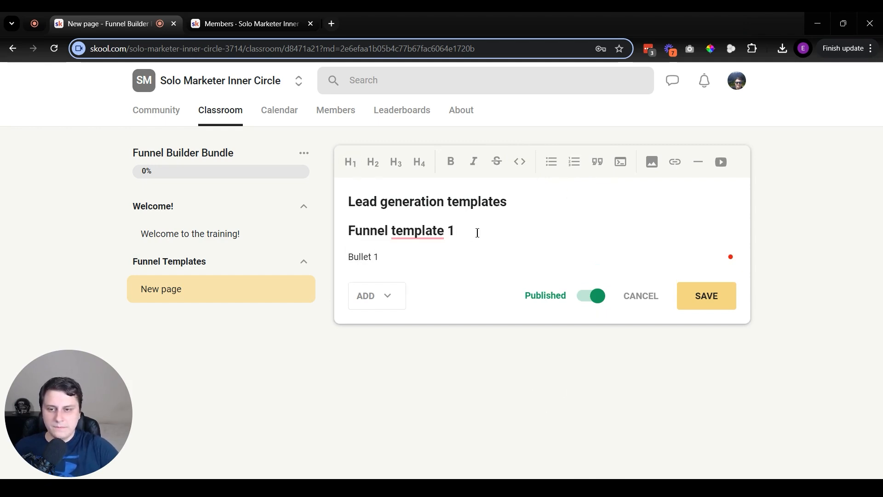
key(Return)
text(Bullet 2)
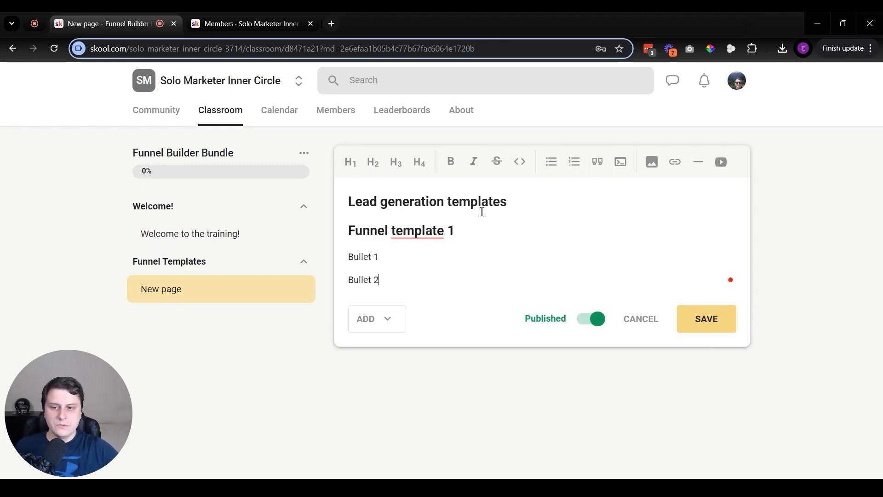
drag(391, 266, 335, 257)
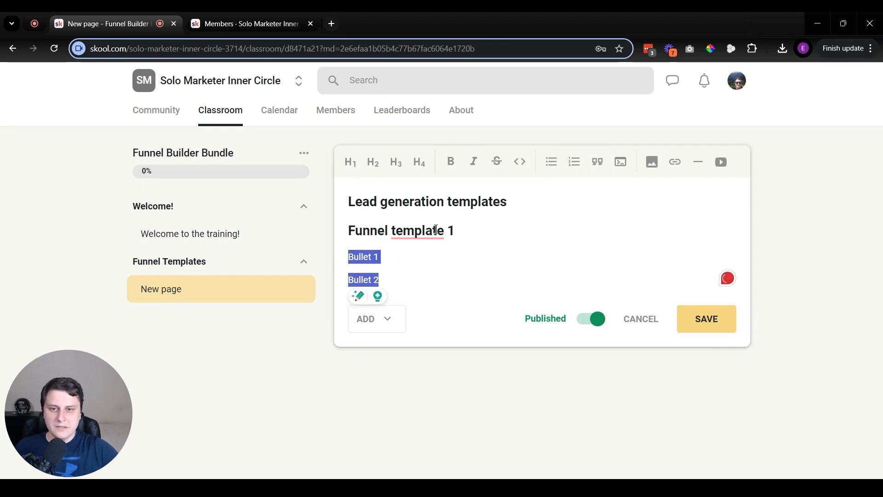
click(551, 166)
click(570, 164)
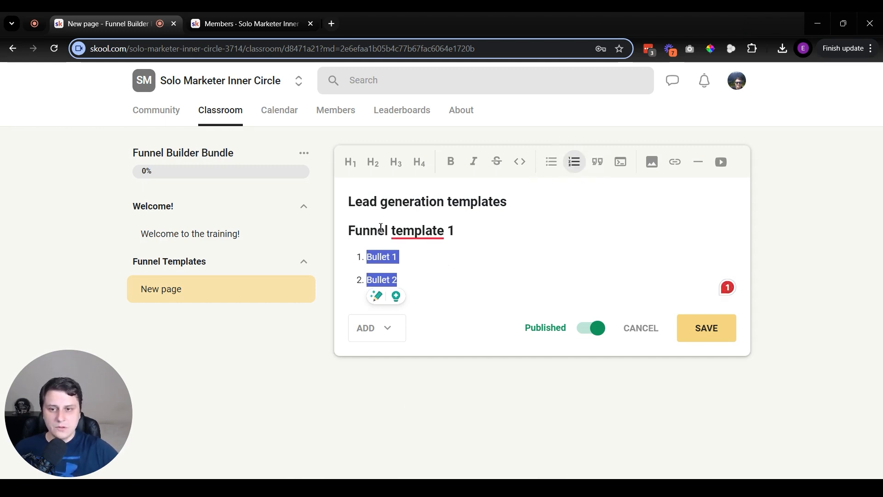
End the numbered list and add a plain line reading "Quote here" beneath it
click(416, 287)
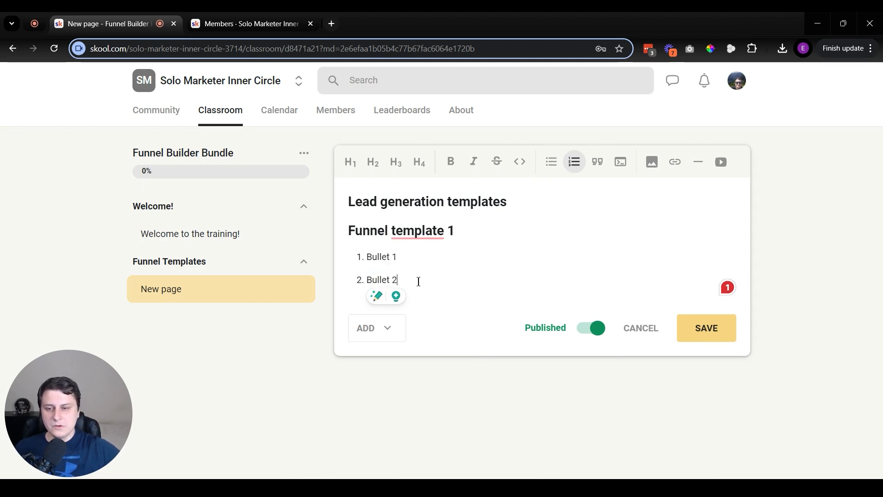
key(Return)
key(Return)
text(Quote here)
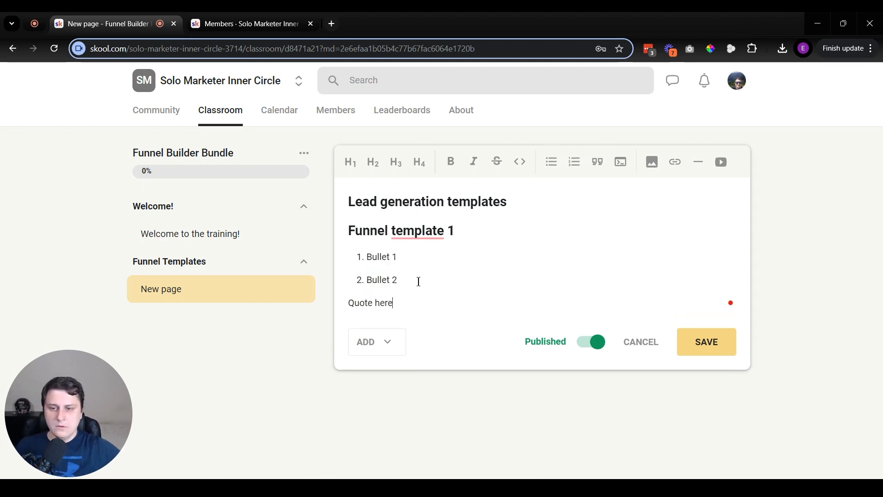
Format the "Quote here" line as a block quote and start a new line after it
key(shift+Up)
key(shift+Down)
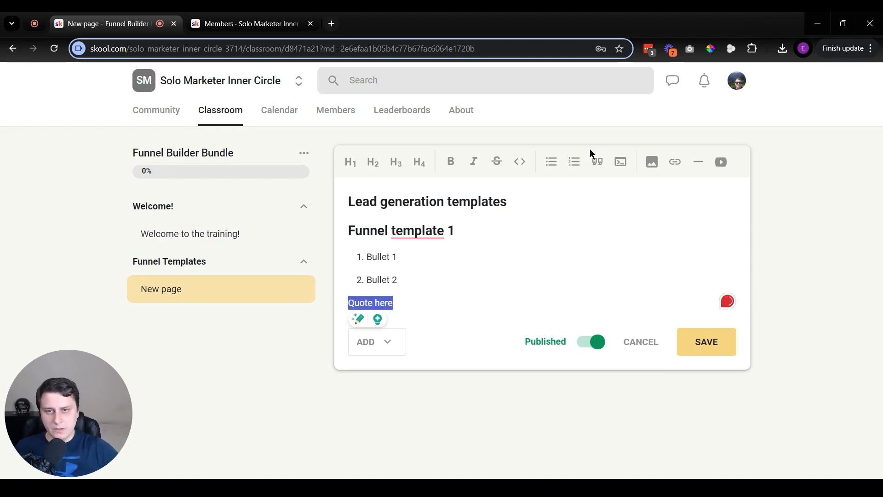
click(598, 161)
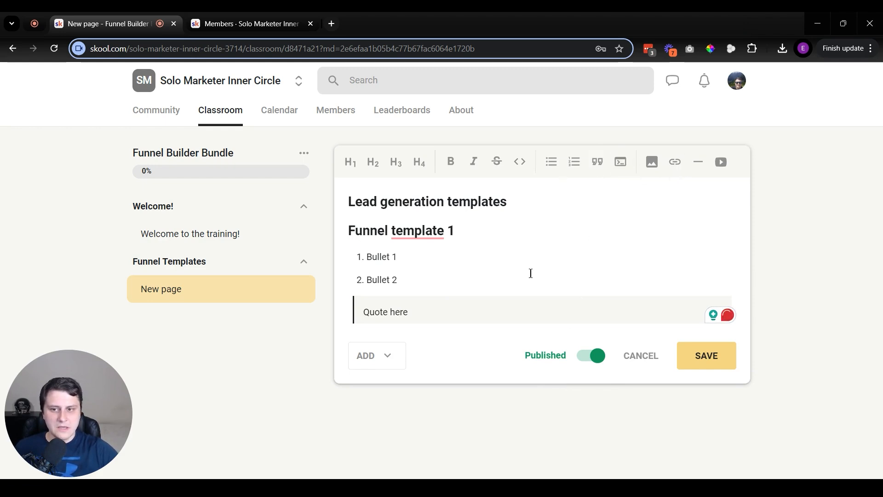
click(480, 324)
key(Return)
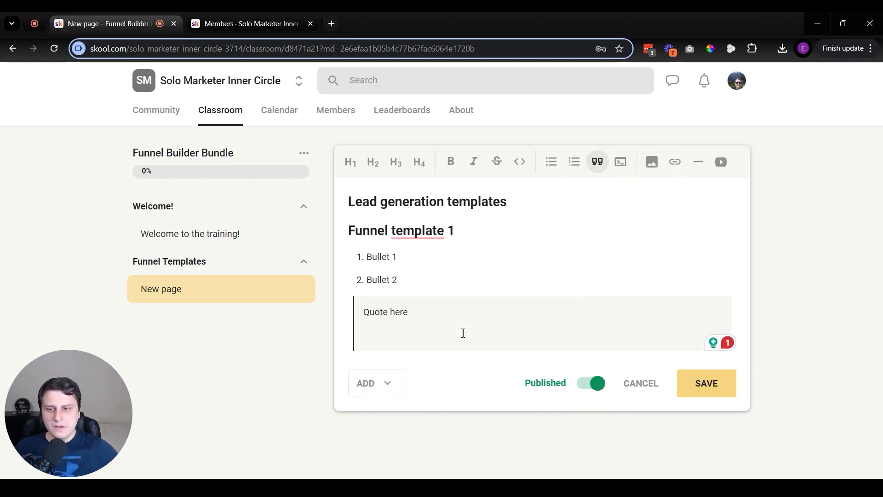
Remove the extra line and undo the block quote formatting on "Quote here"
key(BackSpace)
key(ctrl+z)
key(ctrl+z)
key(ctrl+z)
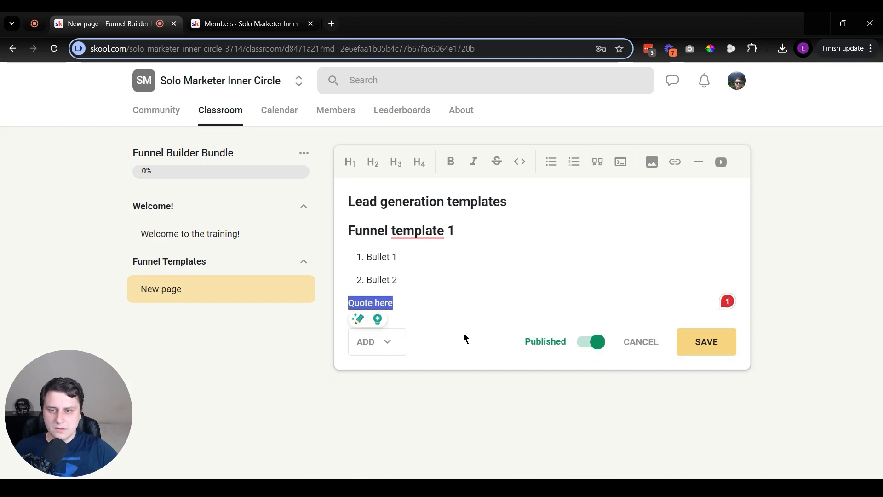
Insert an image below the "Quote here" line, then replace it with "lead gen 6 mockup.png"
click(425, 312)
key(Return)
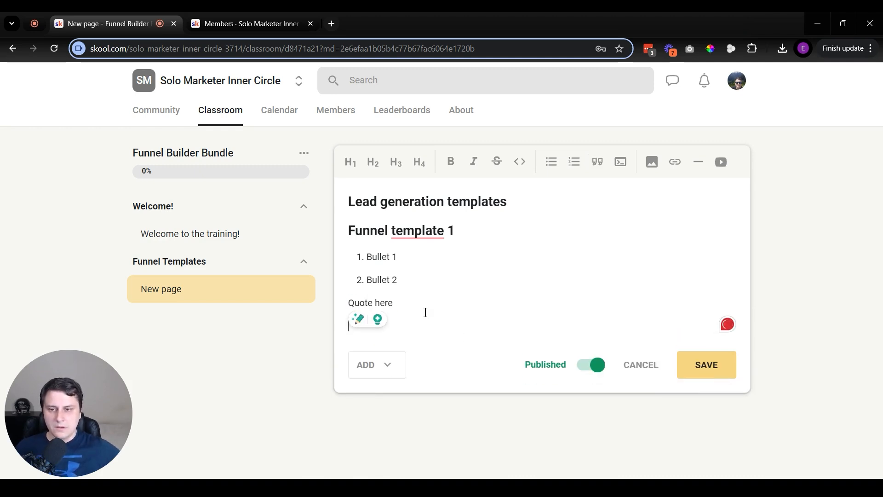
click(653, 162)
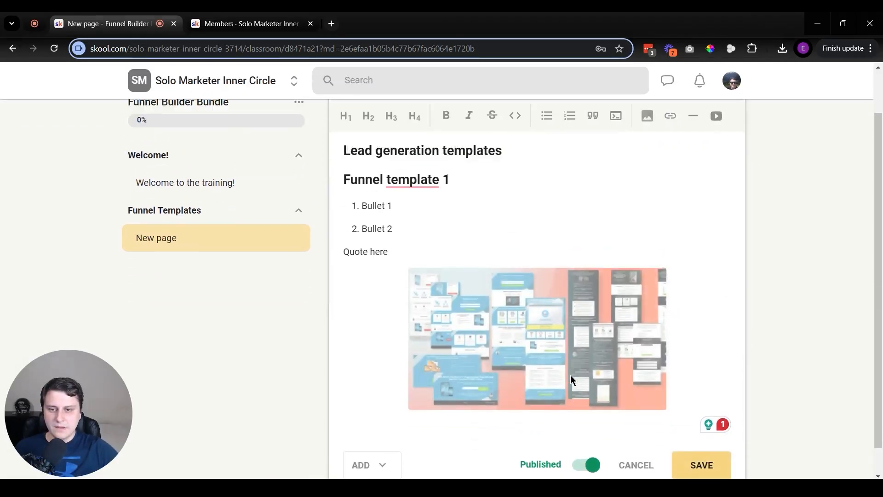
key(BackSpace)
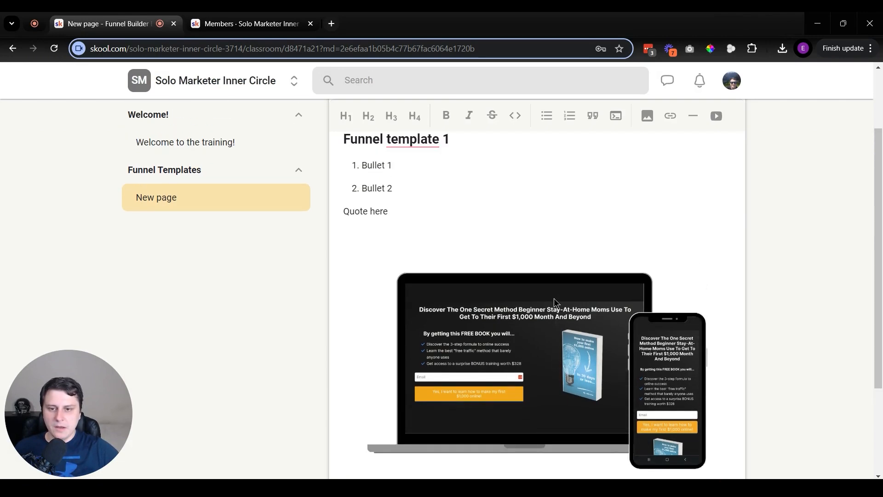
click(700, 327)
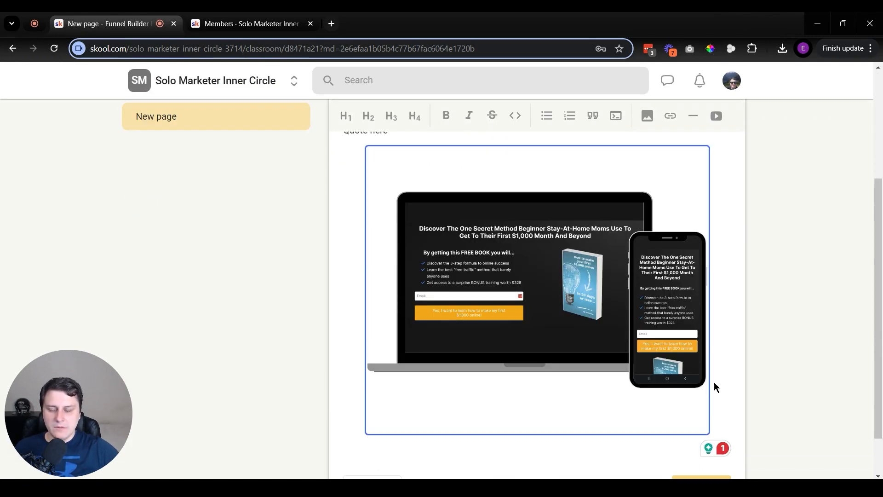
Add the placeholder text "sdsdsdsdsdsd" on the line below the mockup image
click(439, 454)
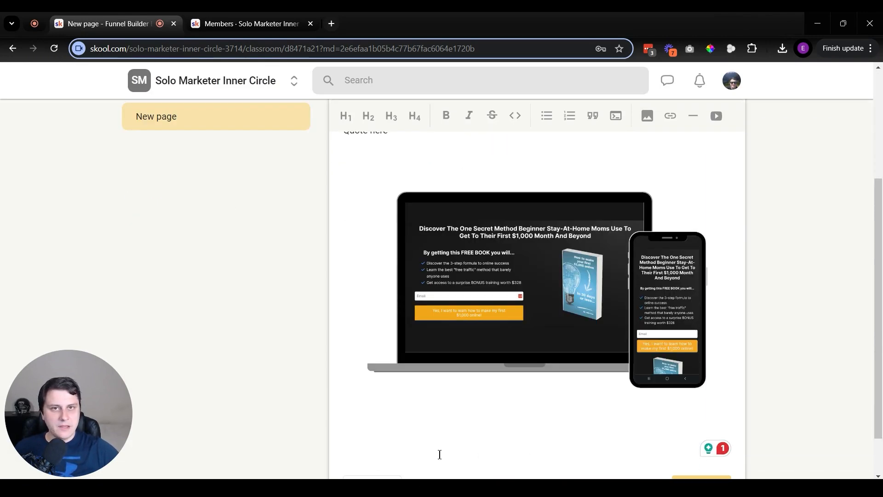
scroll(439, 455, up, 3)
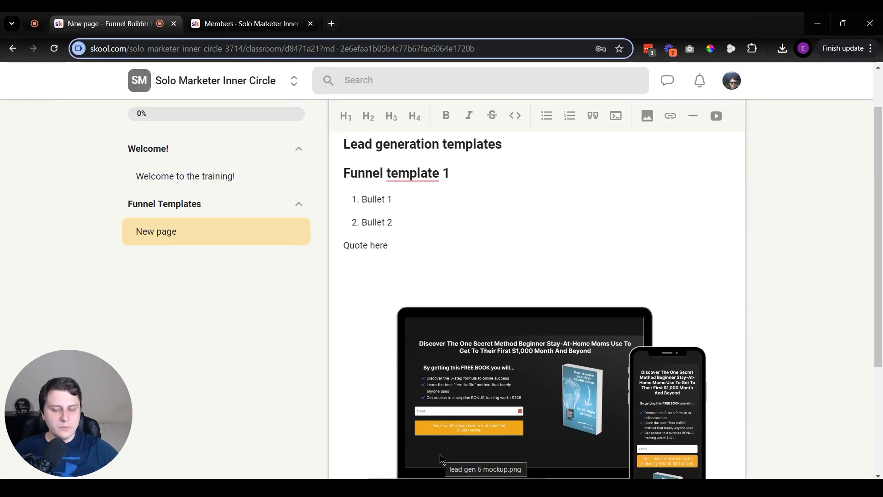
scroll(439, 454, down, 3)
text(sdsdsdsdsdsd)
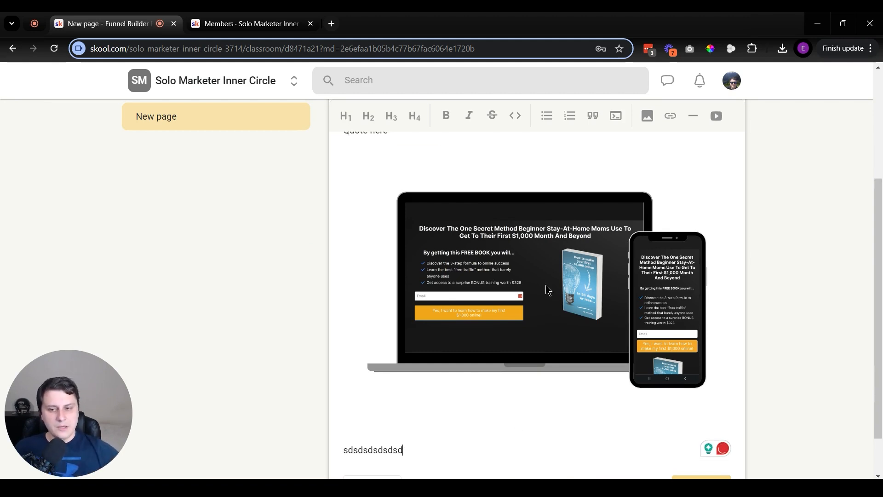
scroll(565, 336, down, 2)
key(Return)
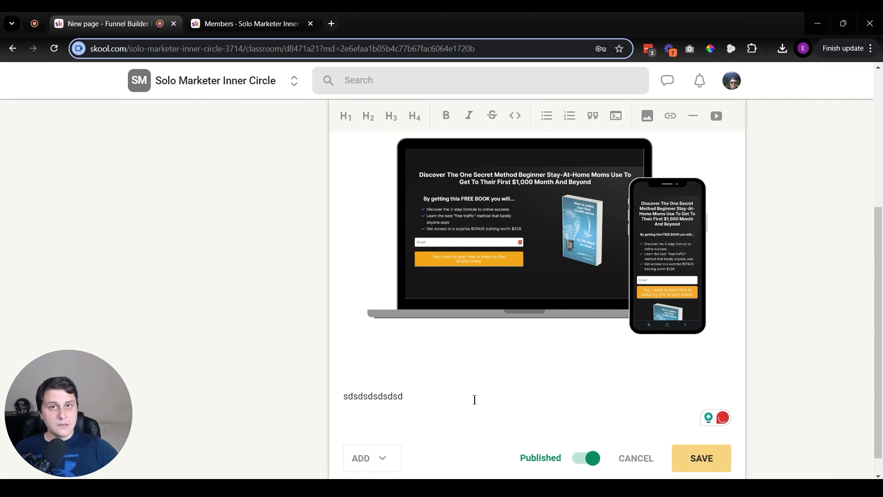
scroll(465, 322, up, 6)
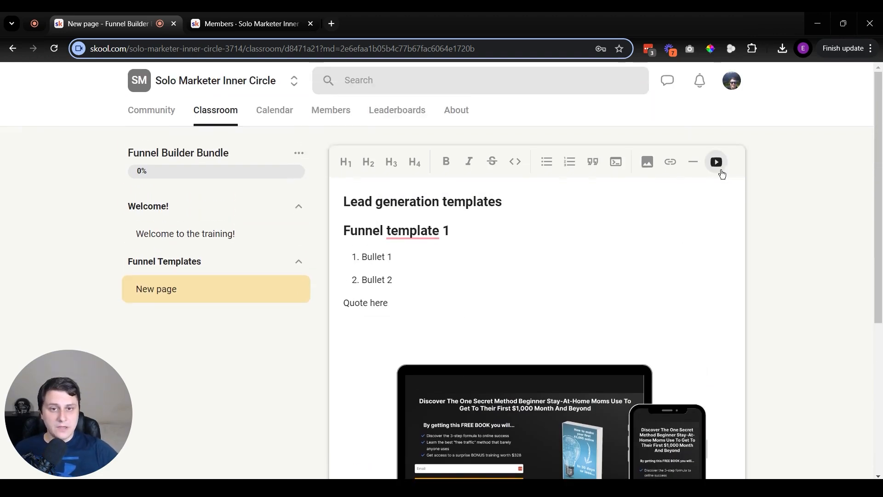
click(716, 163)
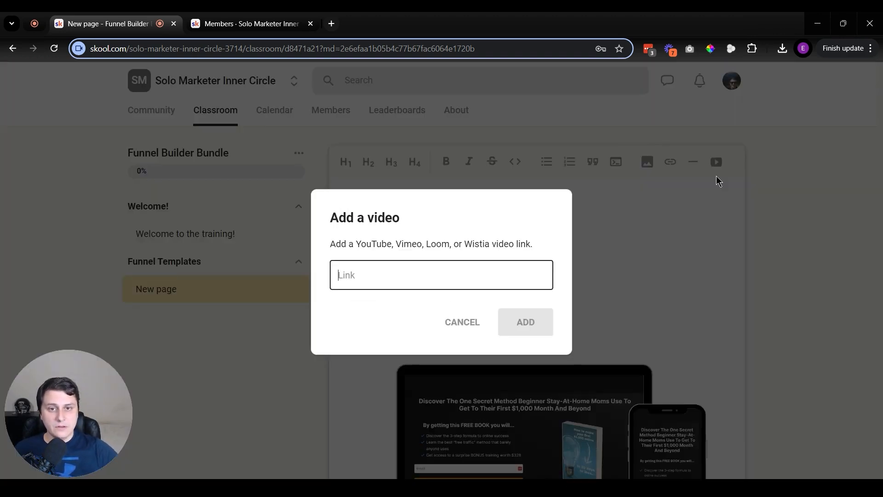
drag(357, 244, 505, 241)
click(512, 246)
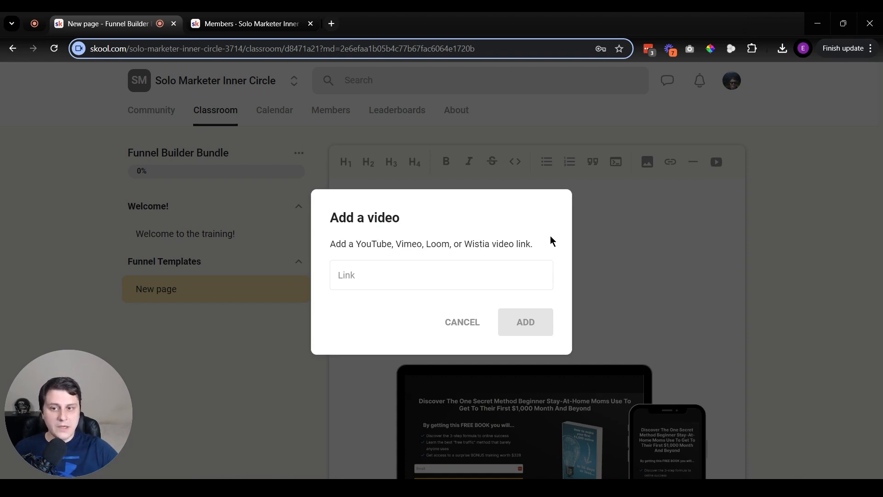
double_click(478, 244)
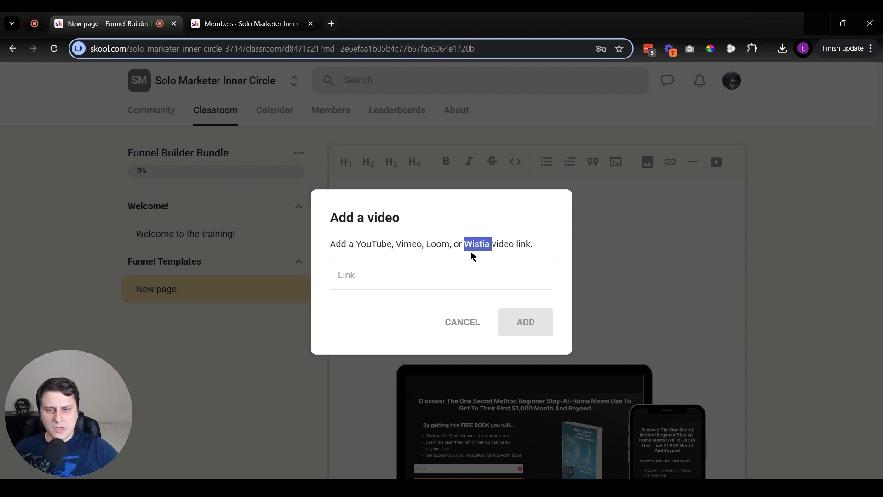
double_click(434, 244)
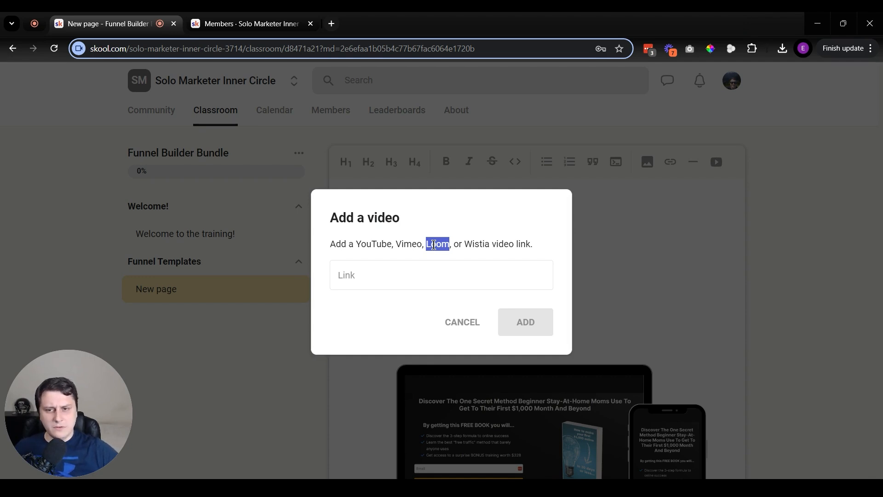
triple_click(405, 245)
double_click(371, 245)
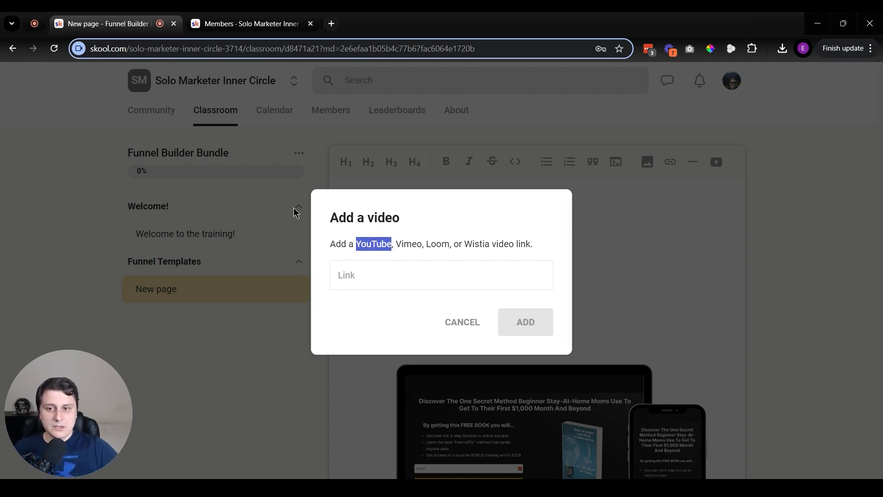
click(365, 274)
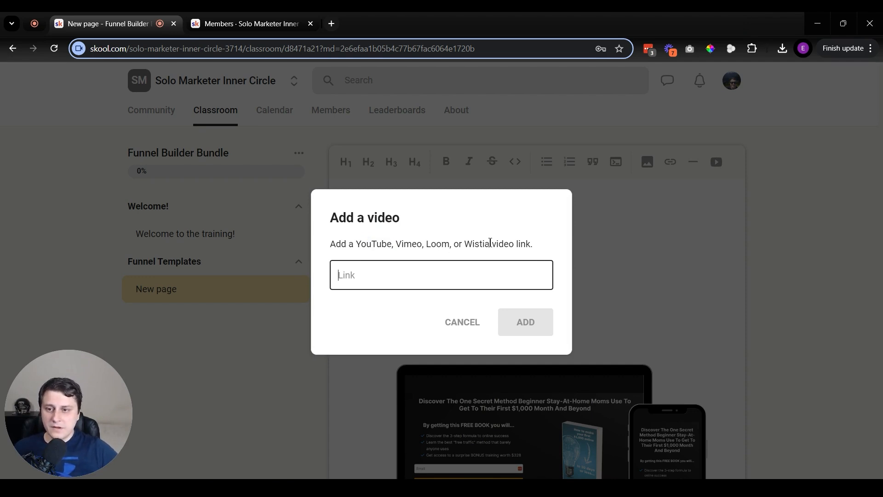
text(https://www.youtube.com/watch?v=mFbpRfouA5c)
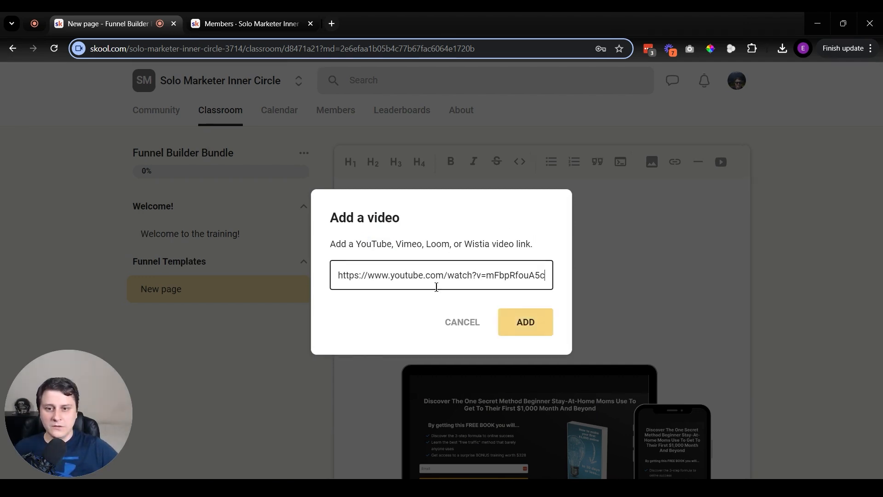
click(525, 322)
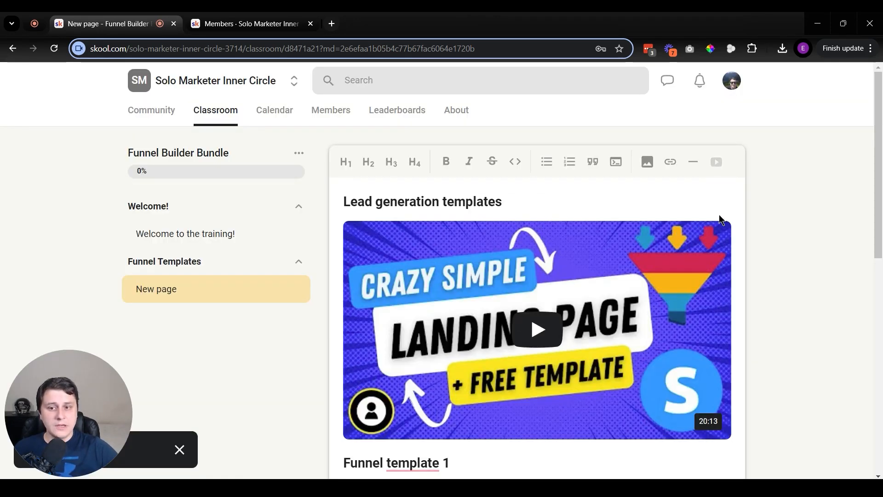
Review the page's content and editing options, from the embedded video down to the mockup image and placeholder text
scroll(731, 265, down, 8)
scroll(587, 399, down, 2)
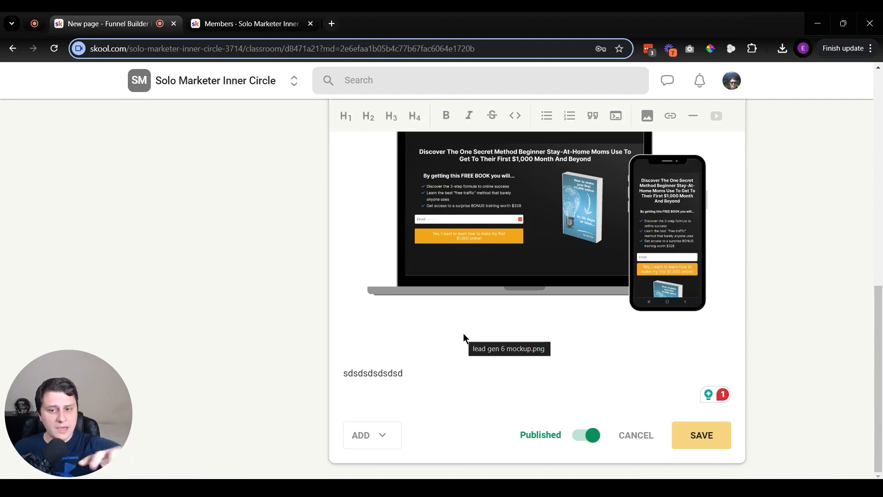
scroll(497, 339, up, 10)
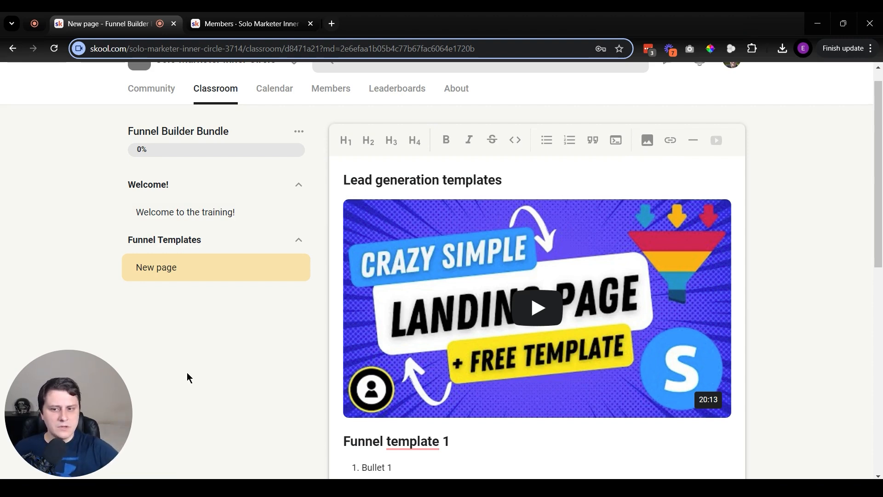
scroll(484, 316, down, 5)
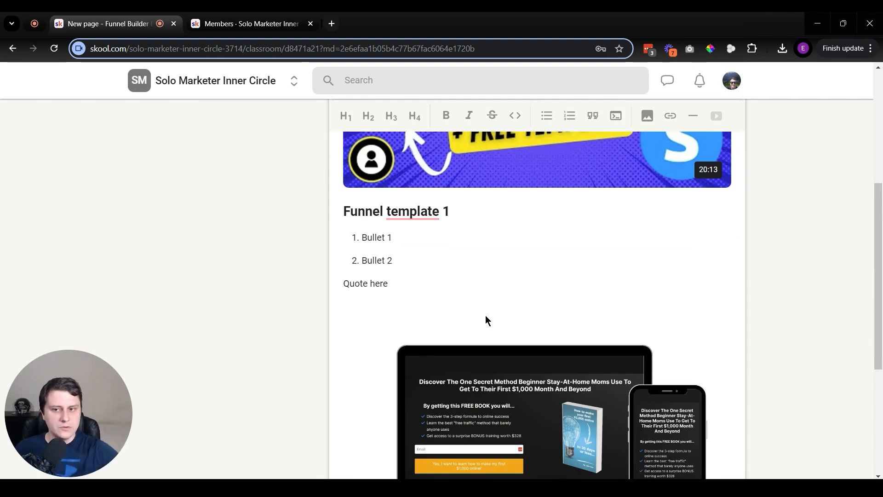
scroll(503, 306, up, 5)
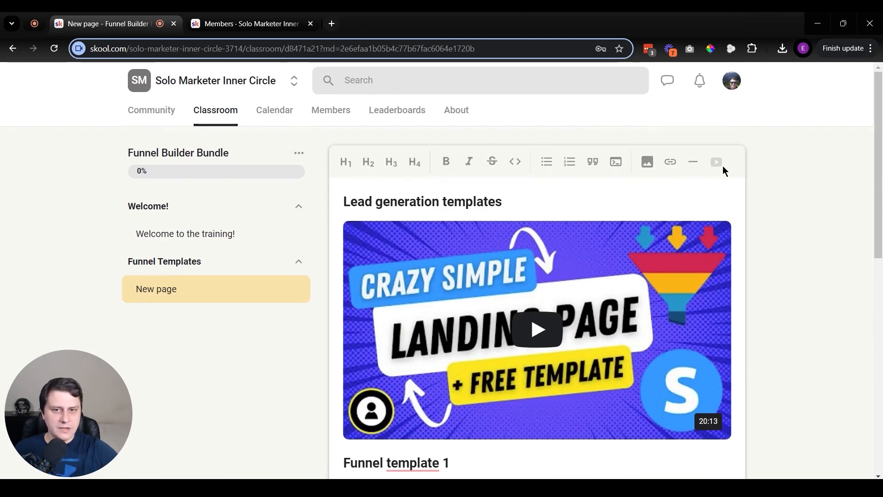
scroll(731, 133, down, 3)
drag(389, 420, 343, 420)
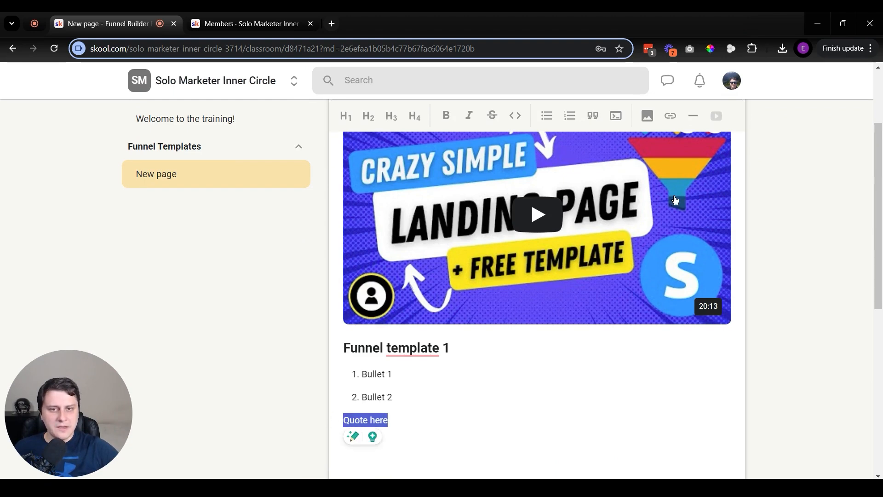
click(673, 117)
click(537, 151)
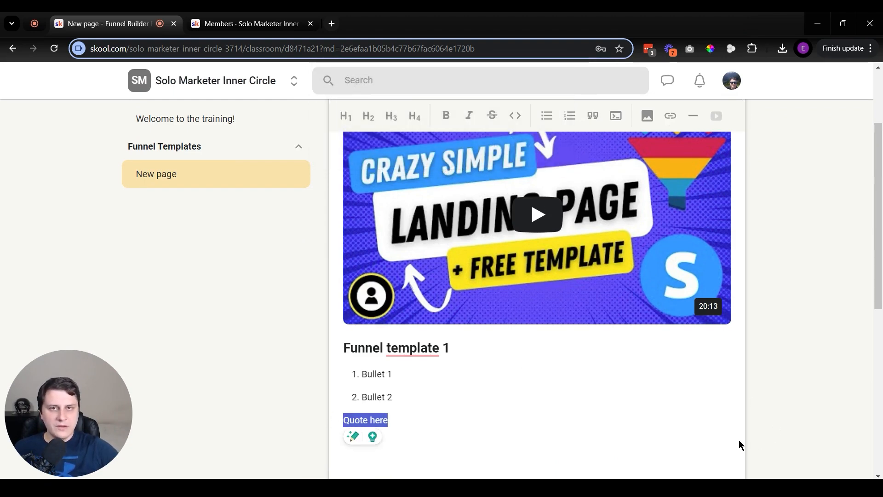
scroll(708, 388, down, 3)
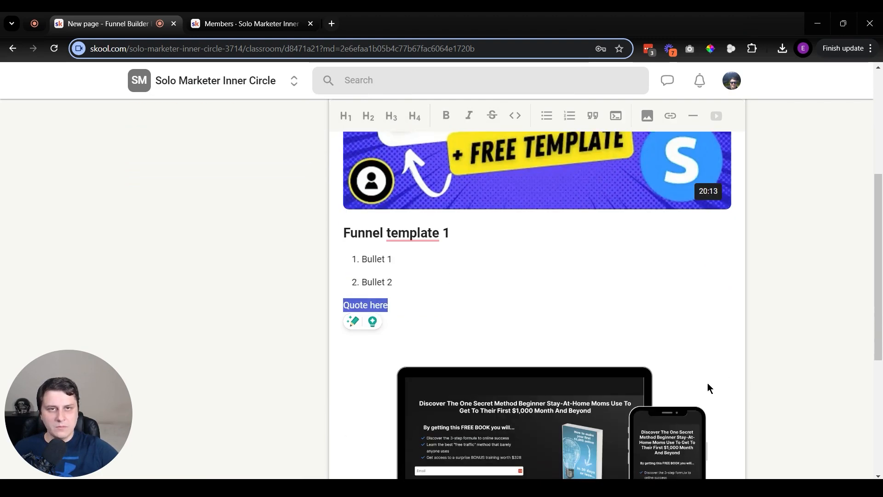
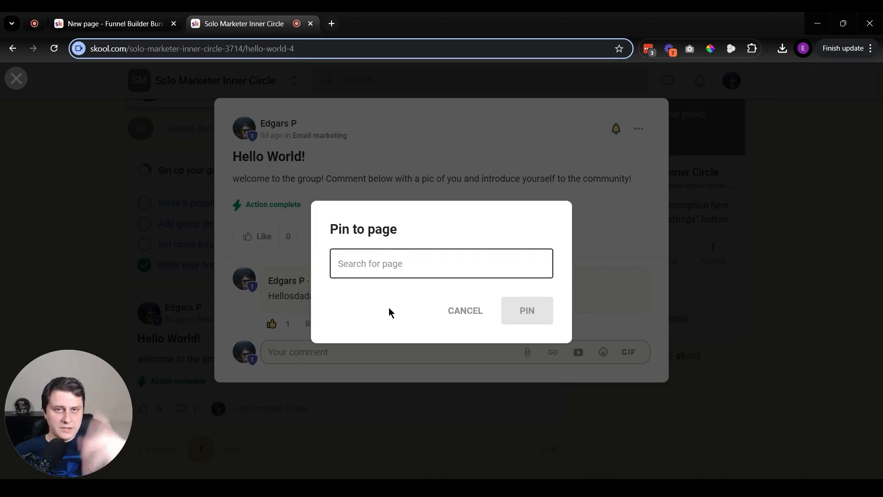
Cancel pinning the "Hello World!" community post, return to the course page editor and save the page
click(465, 311)
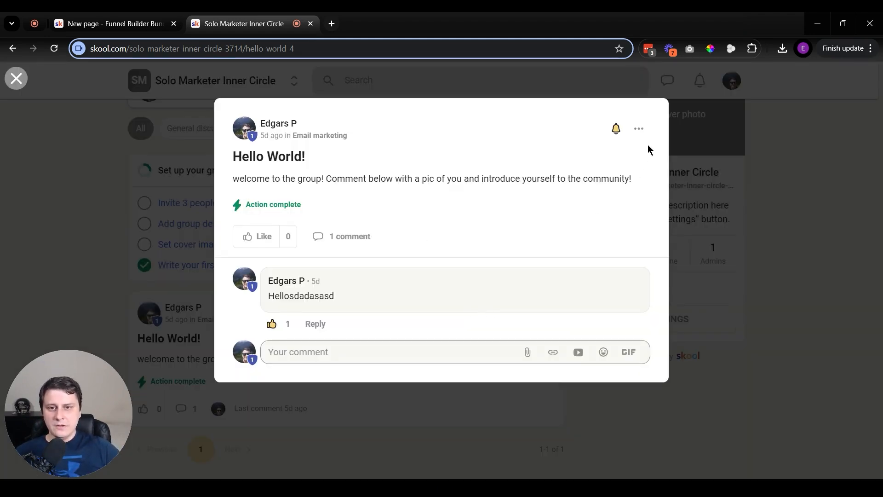
click(101, 216)
click(110, 23)
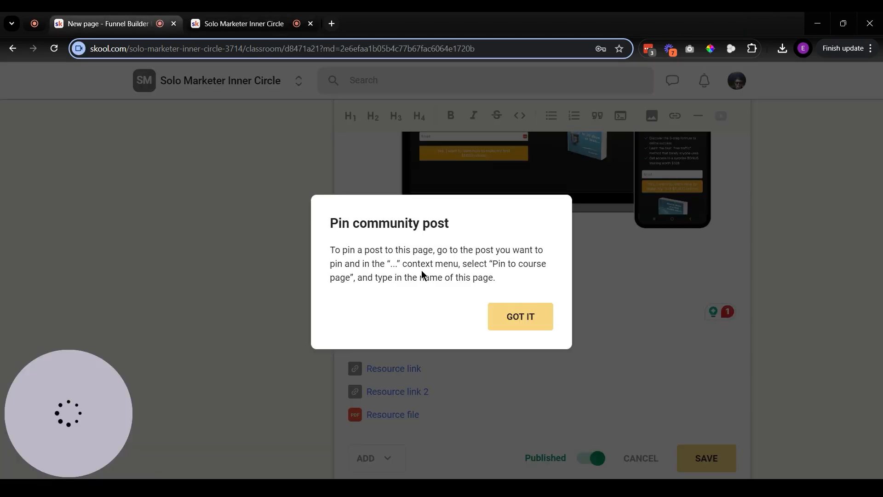
click(525, 316)
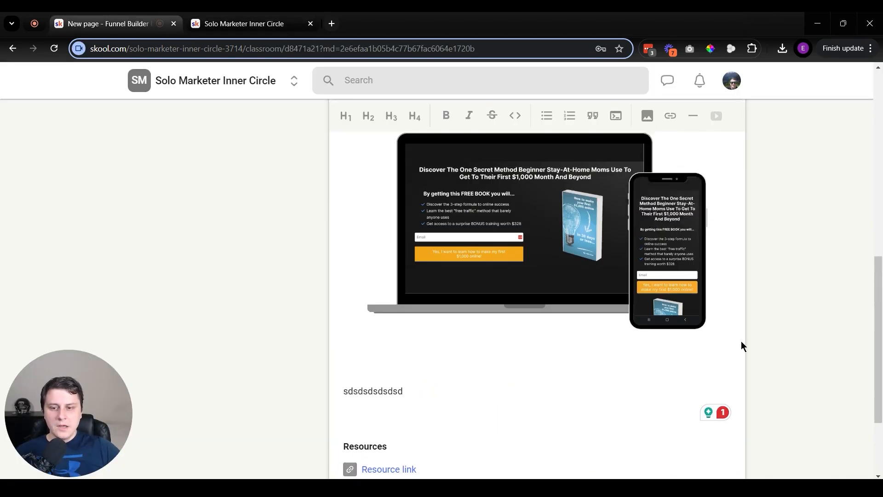
scroll(658, 390, down, 15)
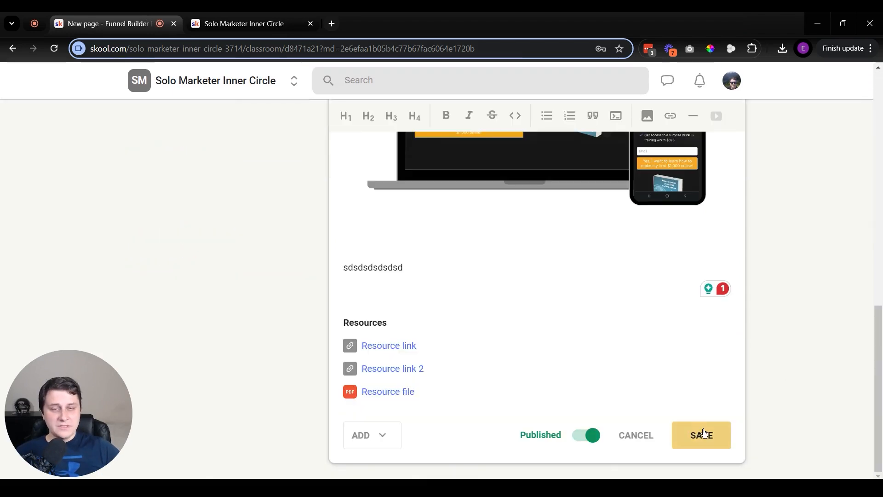
click(705, 446)
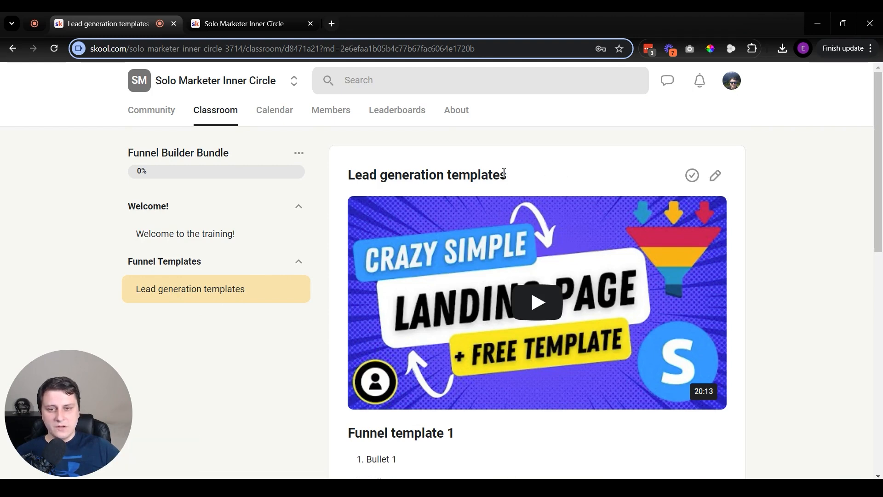
Rename the course page as "Lead generation templates 2" and save it
click(718, 181)
text(2)
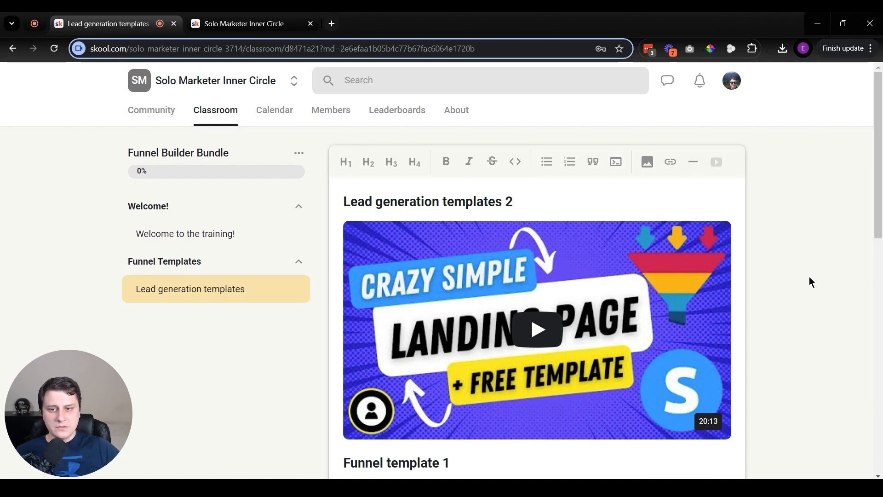
scroll(735, 354, down, 15)
click(696, 434)
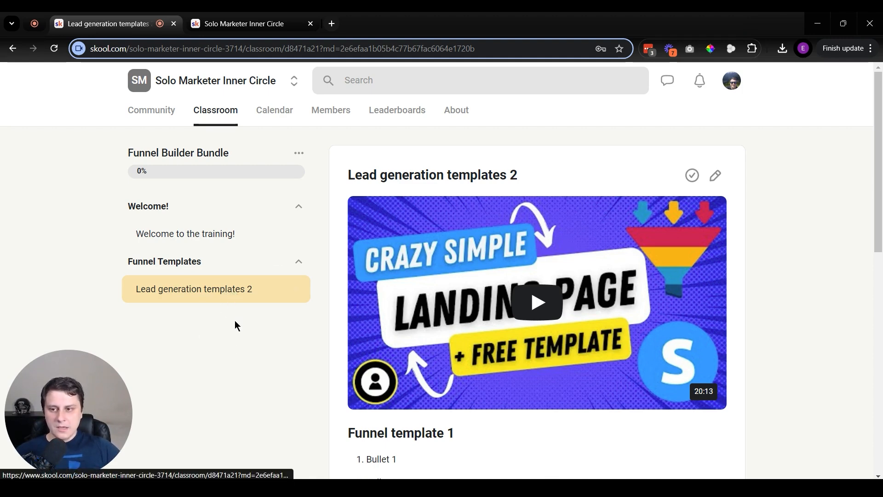
Turn on drip for the "Lead generation templates 2" page, releasing it 14 days after members join, and save
scroll(260, 306, down, 1)
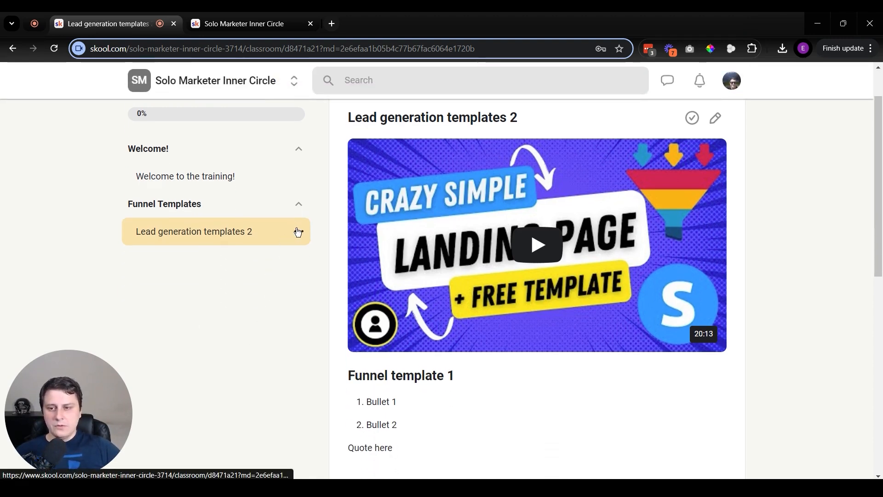
click(299, 232)
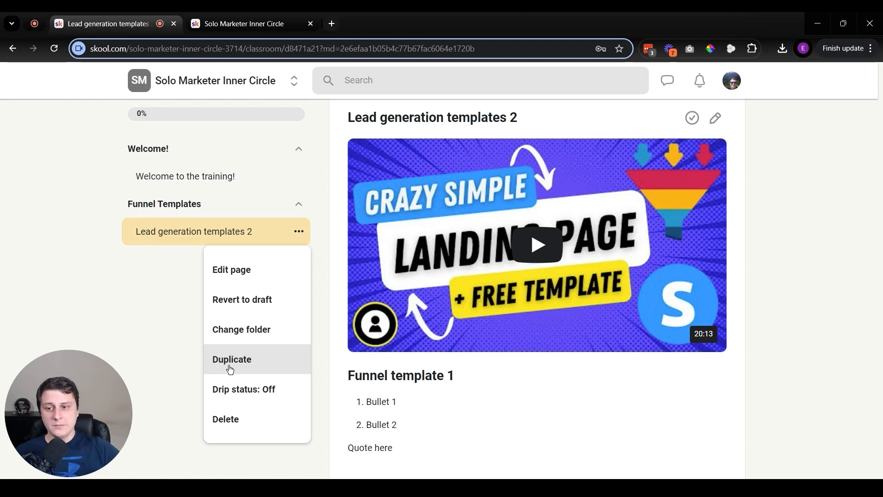
click(258, 388)
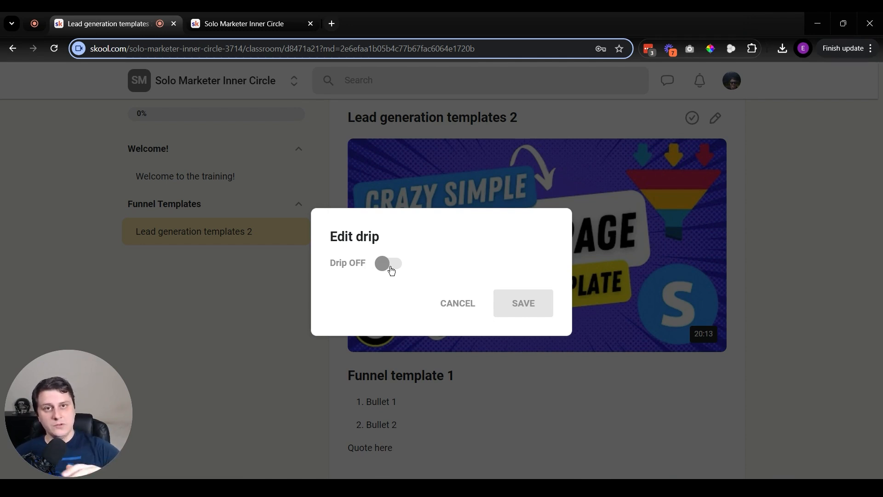
click(389, 265)
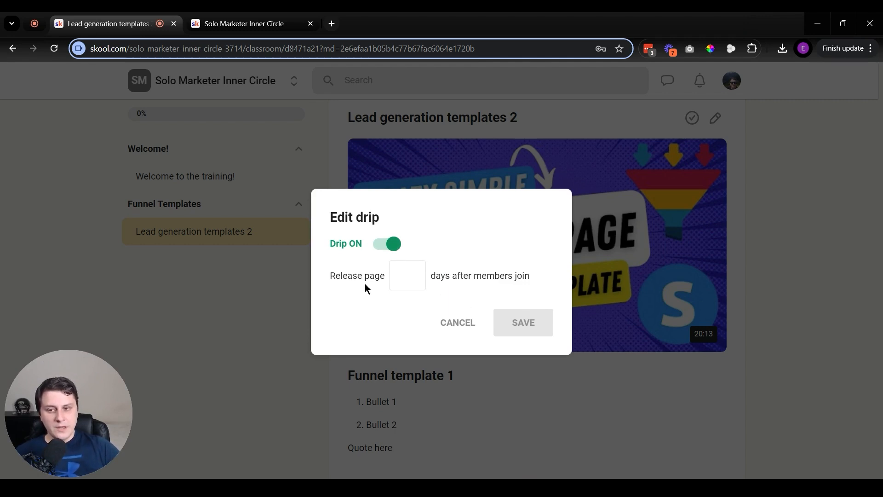
click(418, 271)
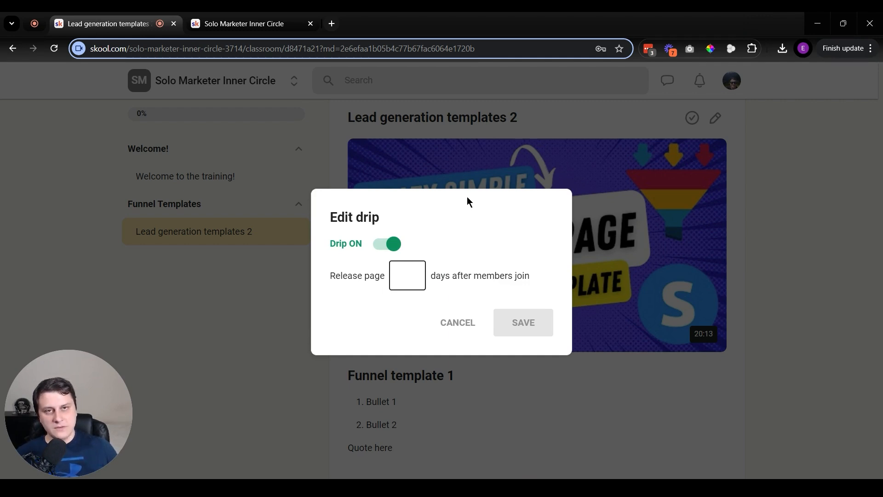
text(1)
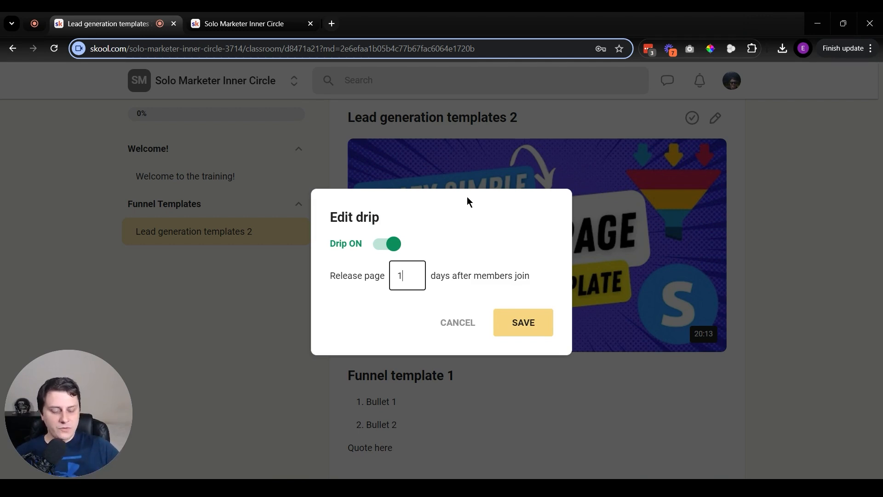
key(ctrl+a)
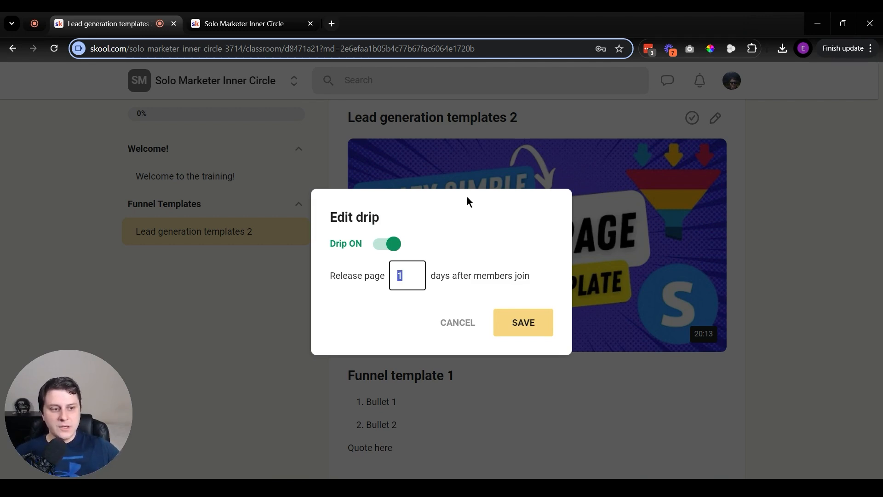
text(14)
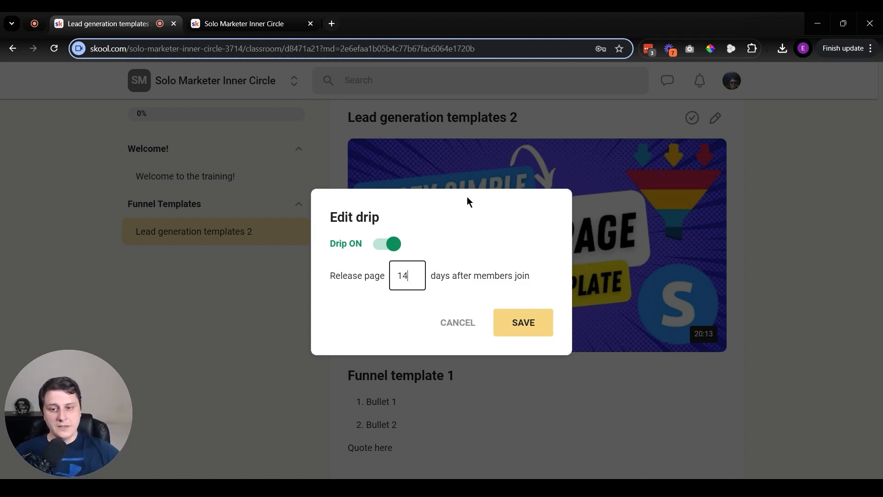
drag(441, 270, 526, 300)
click(529, 323)
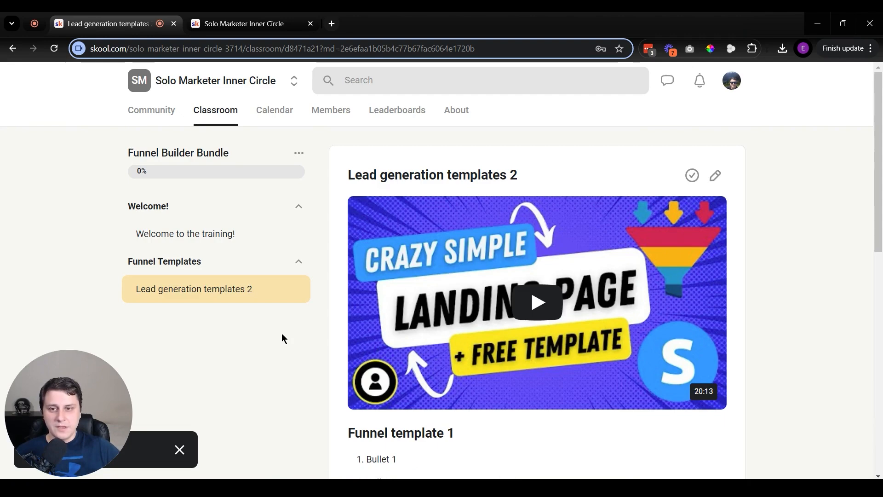
scroll(276, 366, down, 10)
scroll(288, 363, up, 10)
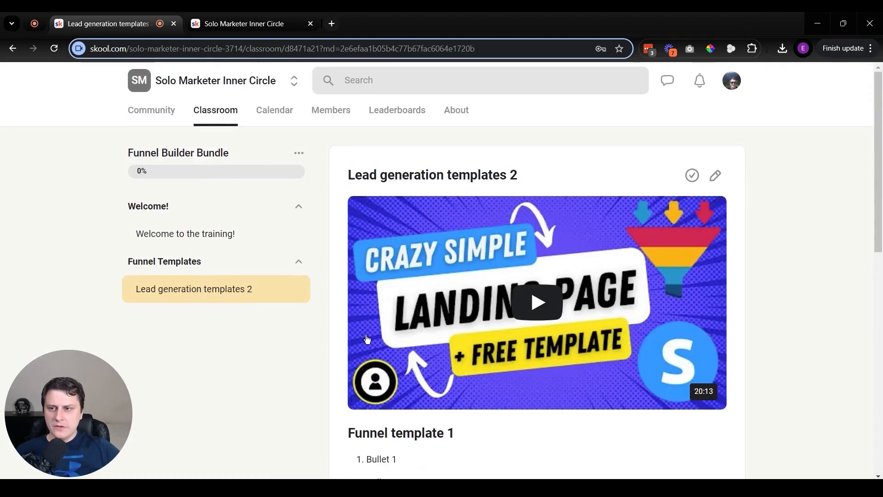
From the classroom overview, edit the Funnel Builder Bundle course to switch it from draft to published, and save
click(226, 116)
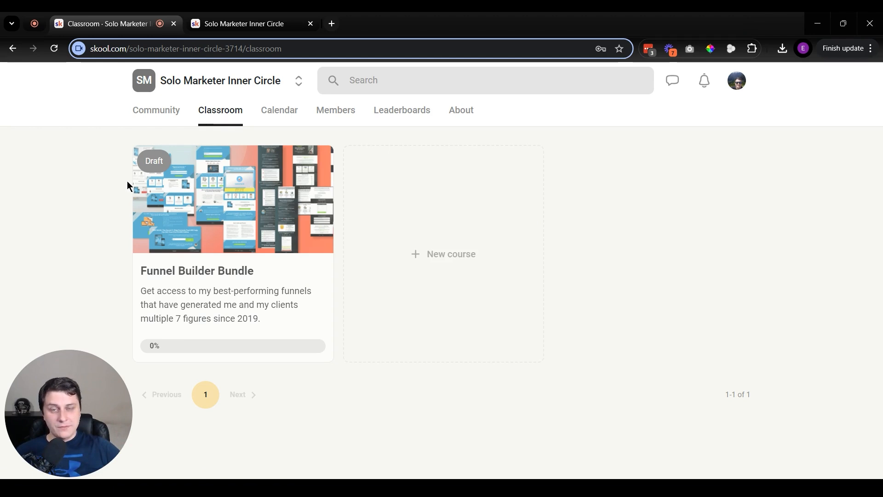
mouse_move(281, 231)
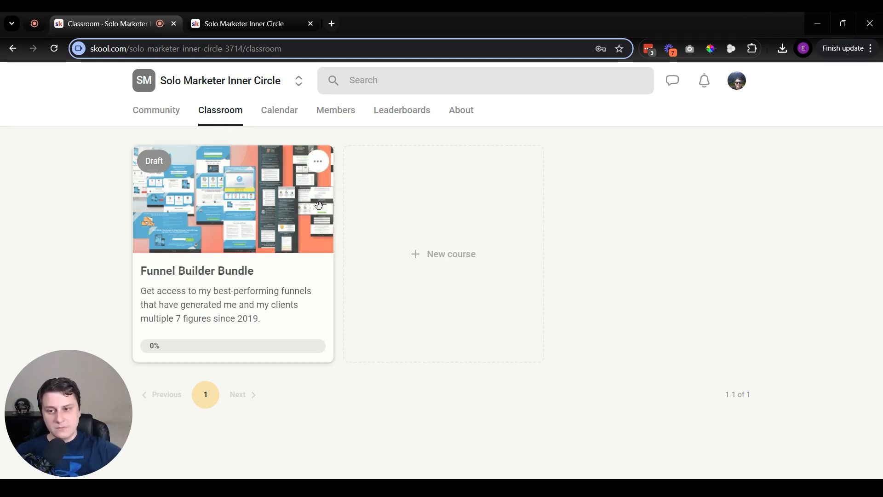
click(318, 162)
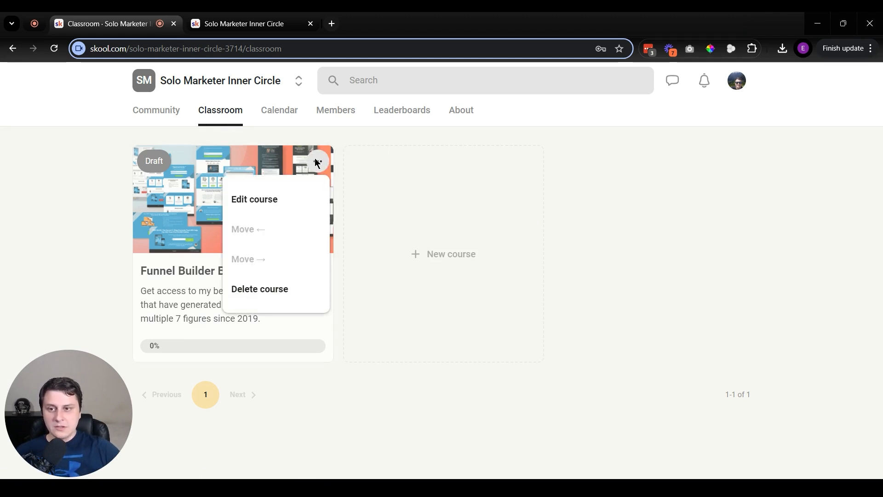
click(317, 162)
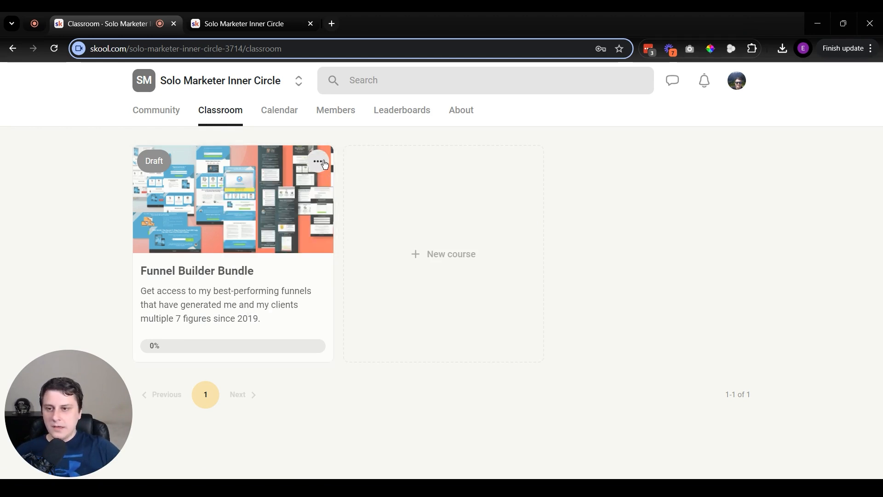
click(316, 163)
click(296, 199)
scroll(363, 217, down, 1)
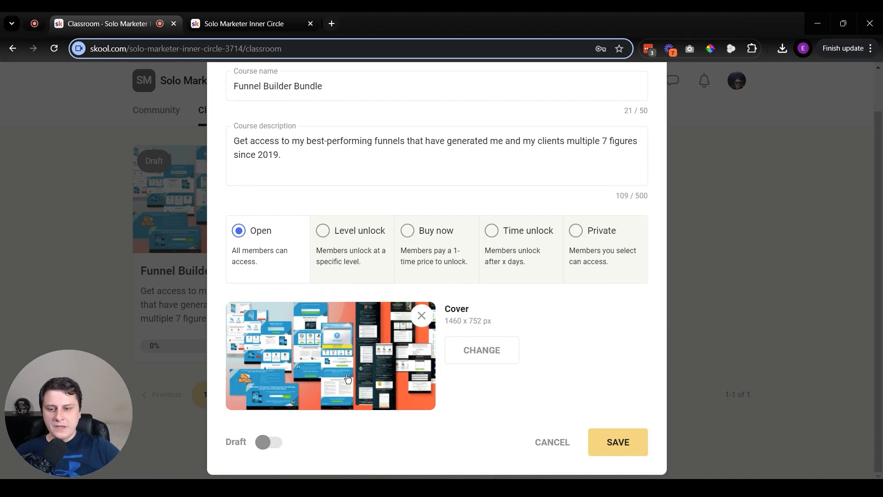
click(274, 443)
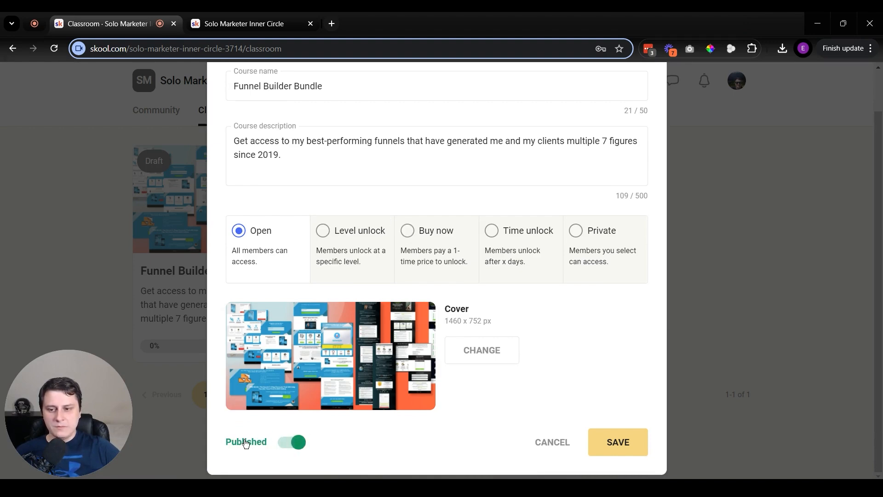
click(637, 444)
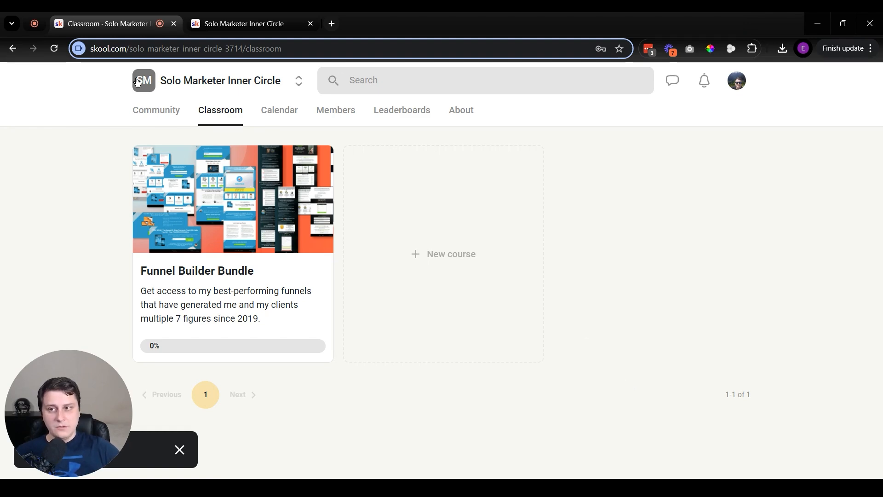
Go to the group's community page
click(159, 113)
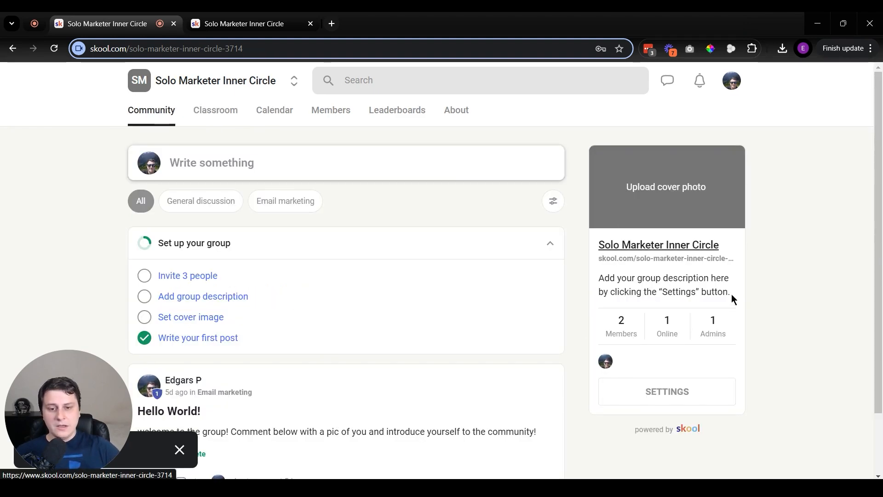